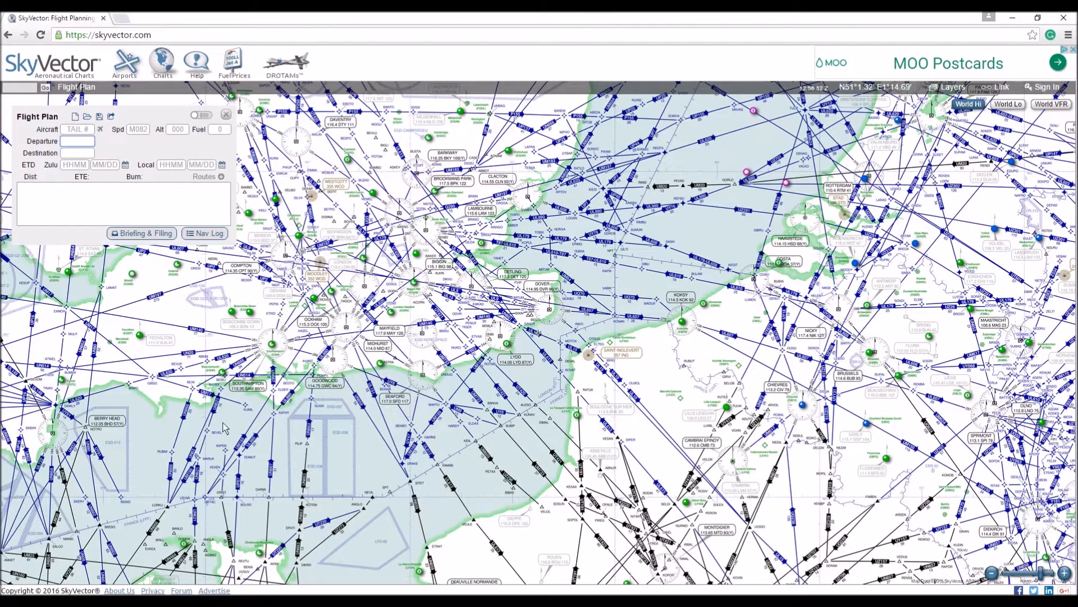
# - Set the flight plan's departure to EGLL and its destination to LIRF
pyautogui.moveTo(148, 367); pyautogui.dragTo(220, 402)
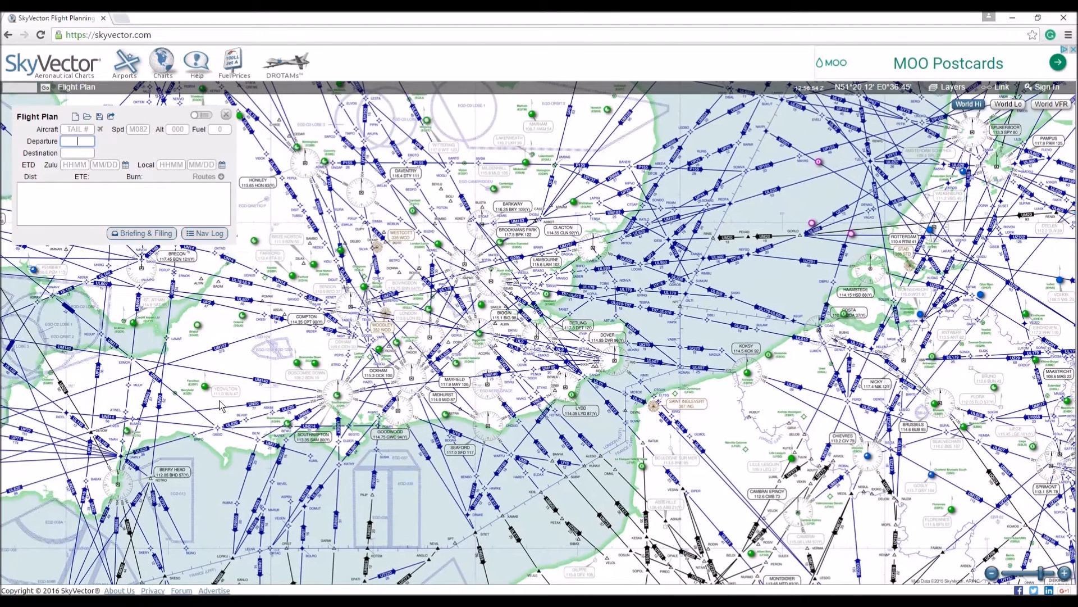
pyautogui.scroll(1, 431, 364)
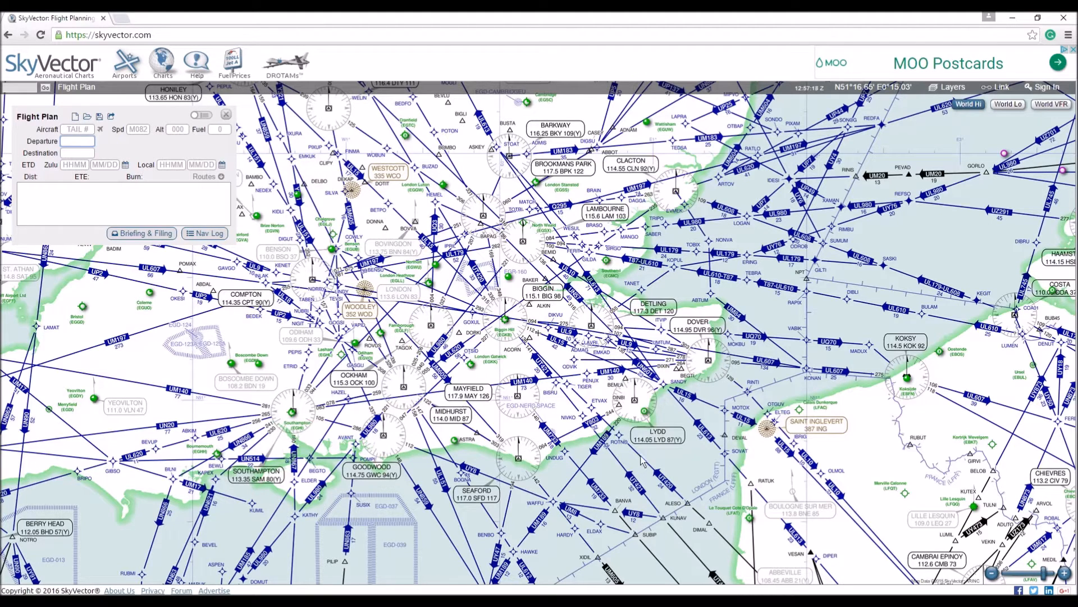
pyautogui.moveTo(362, 352)
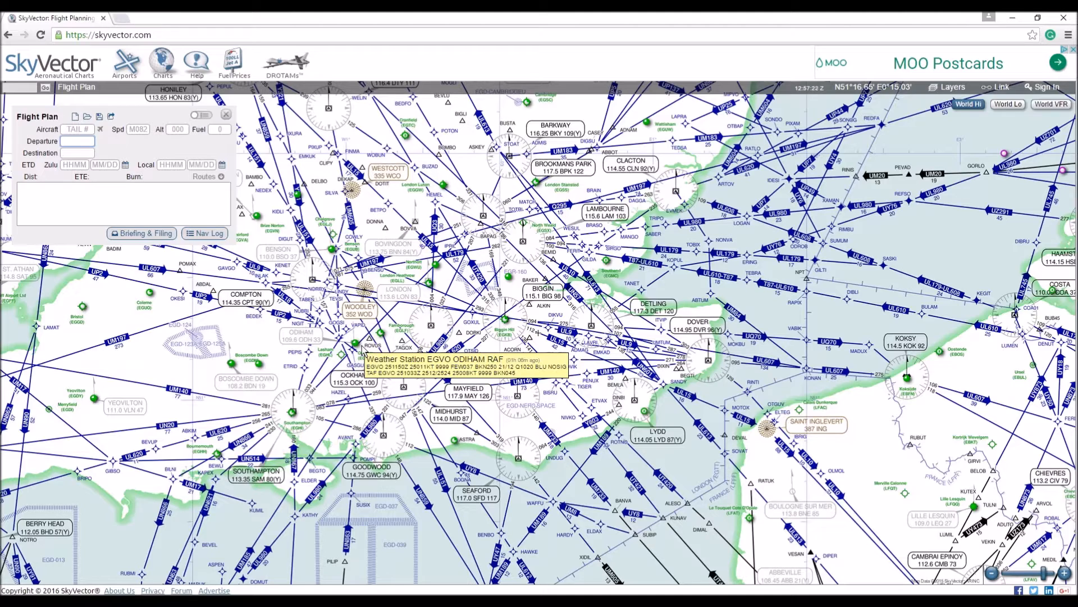
pyautogui.write('LL')
pyautogui.press('Tab')
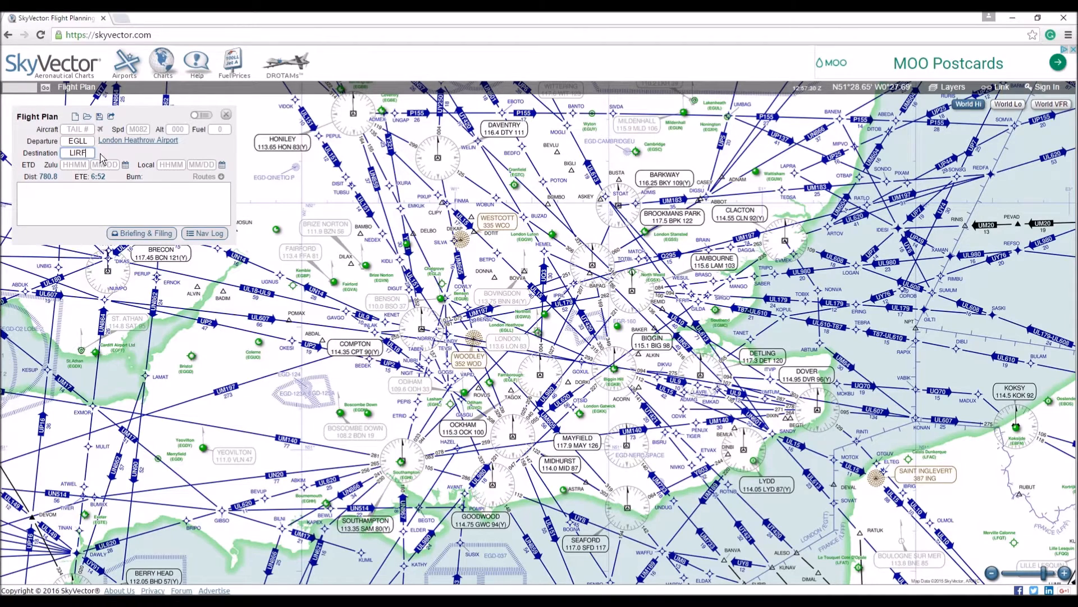
pyautogui.click(108, 213)
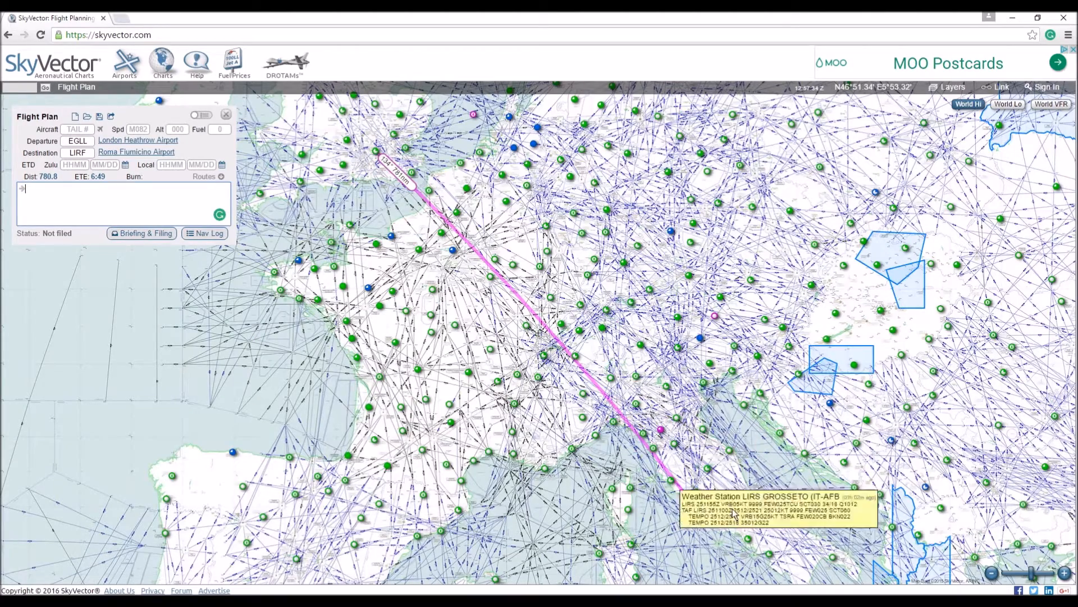
# - Add MID as the first waypoint of the route out of London Heathrow
pyautogui.moveTo(396, 231); pyautogui.dragTo(497, 359)
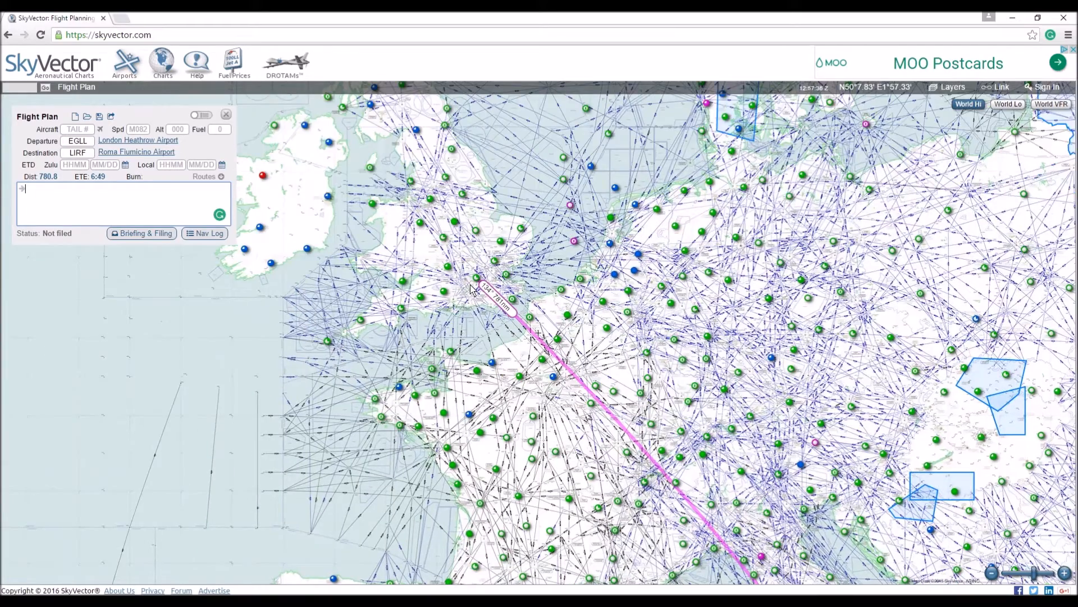
pyautogui.scroll(2, 473, 298)
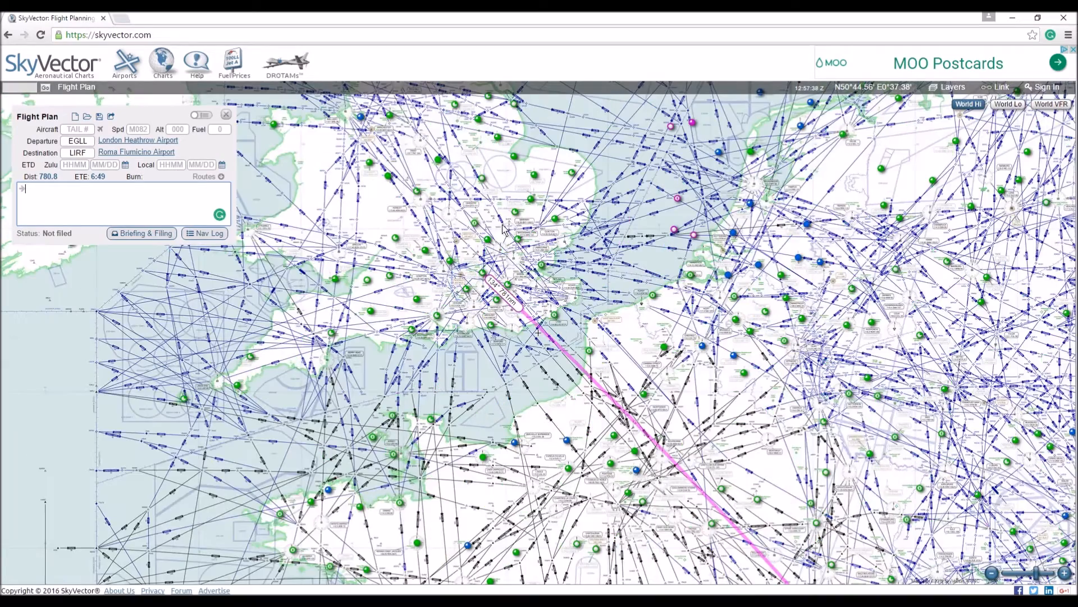
pyautogui.scroll(1, 478, 287)
pyautogui.scroll(1, 481, 281)
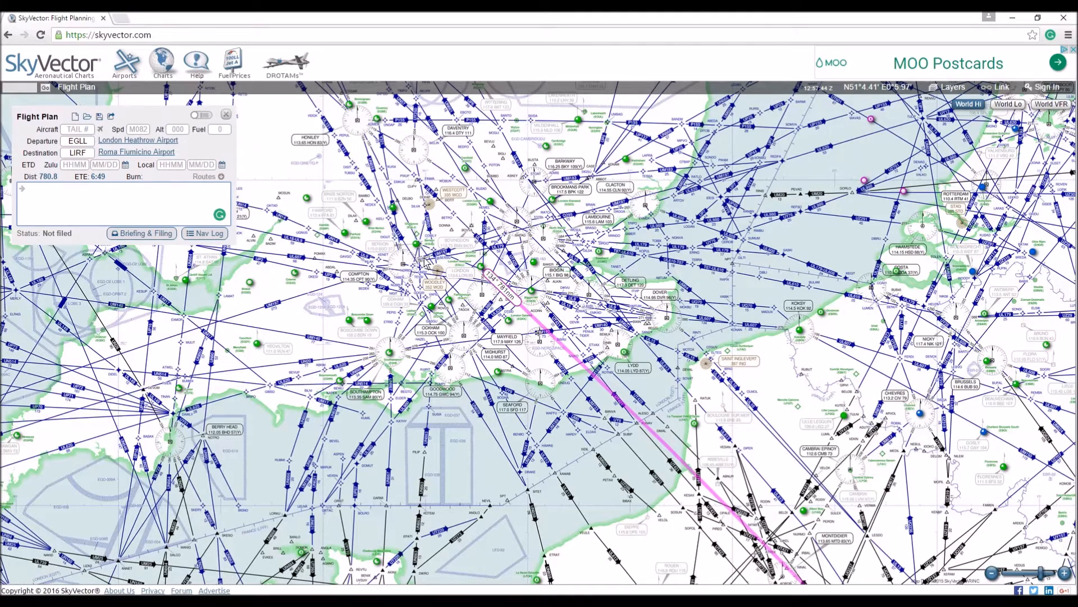
pyautogui.scroll(1, 484, 271)
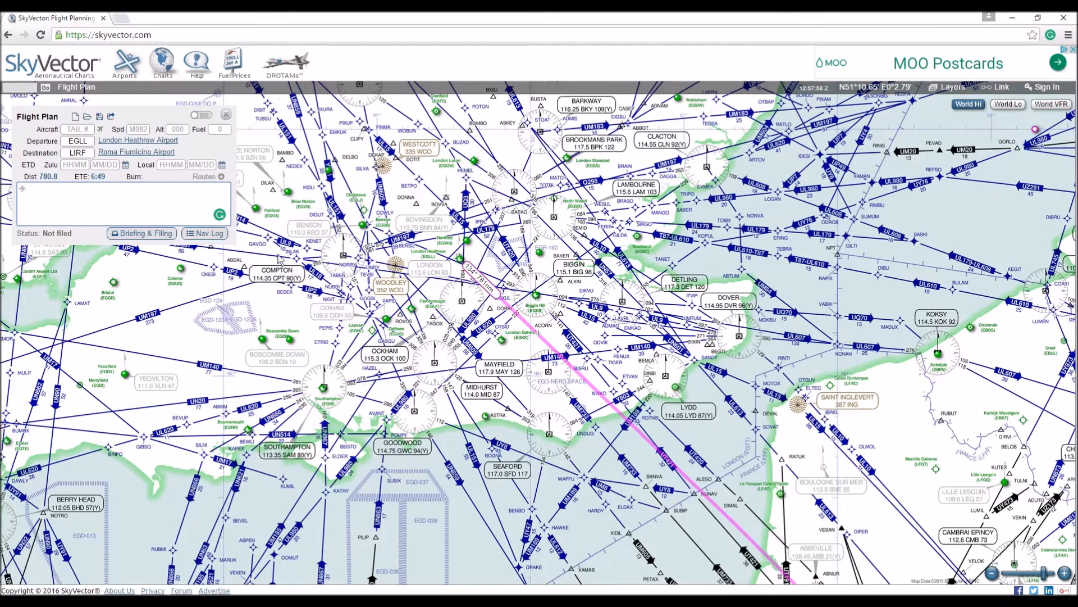
pyautogui.write('mid')
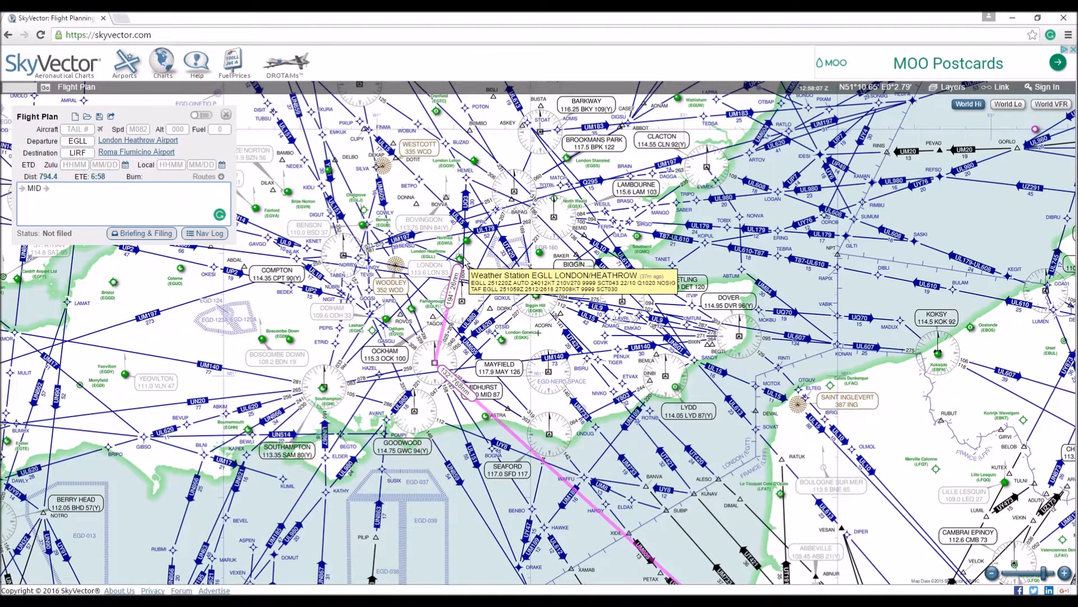
# - Add airway UL612 after MID in the route
pyautogui.moveTo(425, 408); pyautogui.dragTo(407, 273)
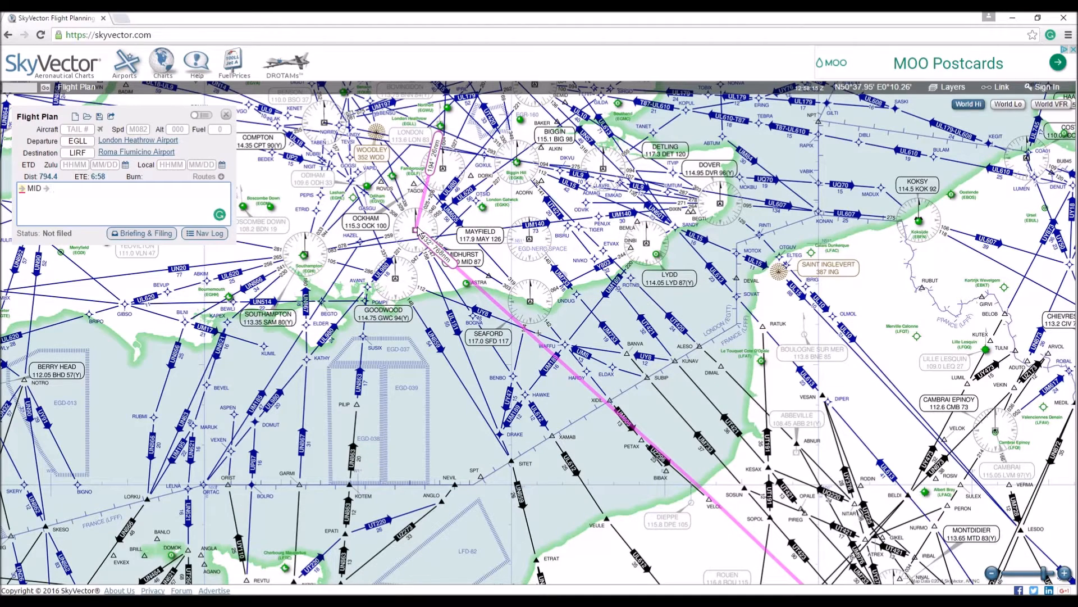
pyautogui.moveTo(625, 485); pyautogui.dragTo(622, 337)
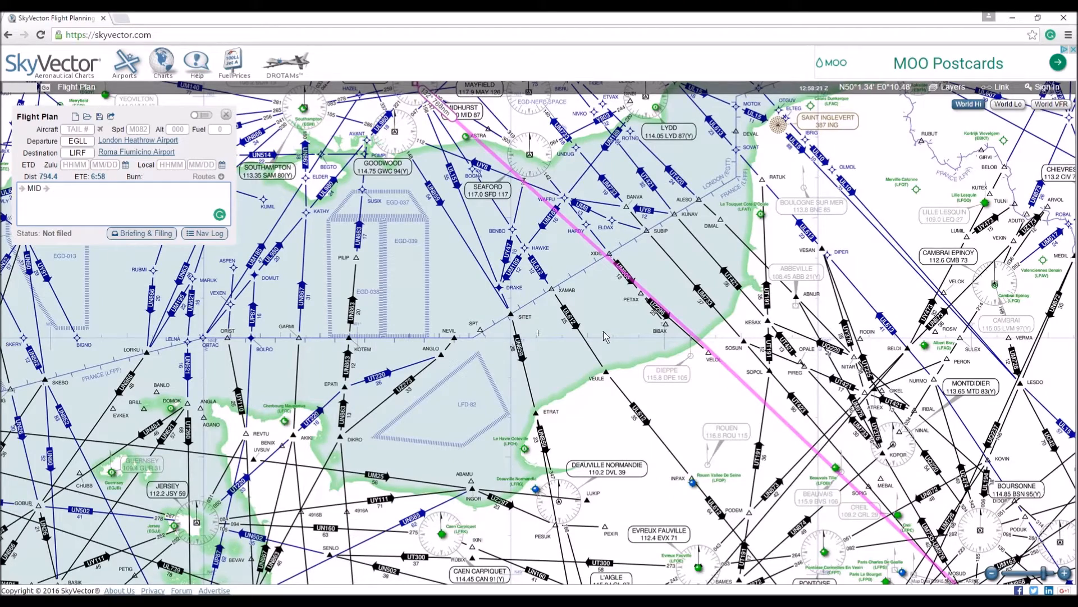
pyautogui.scroll(1, 411, 188)
pyautogui.moveTo(420, 155); pyautogui.dragTo(500, 319)
pyautogui.moveTo(534, 248); pyautogui.dragTo(497, 214)
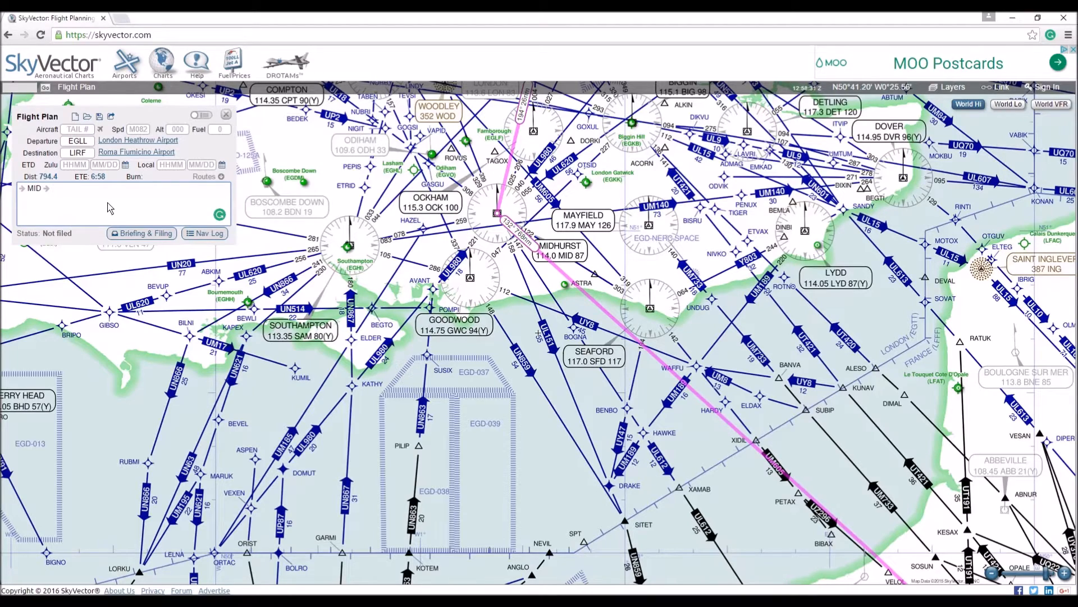
pyautogui.click(38, 190)
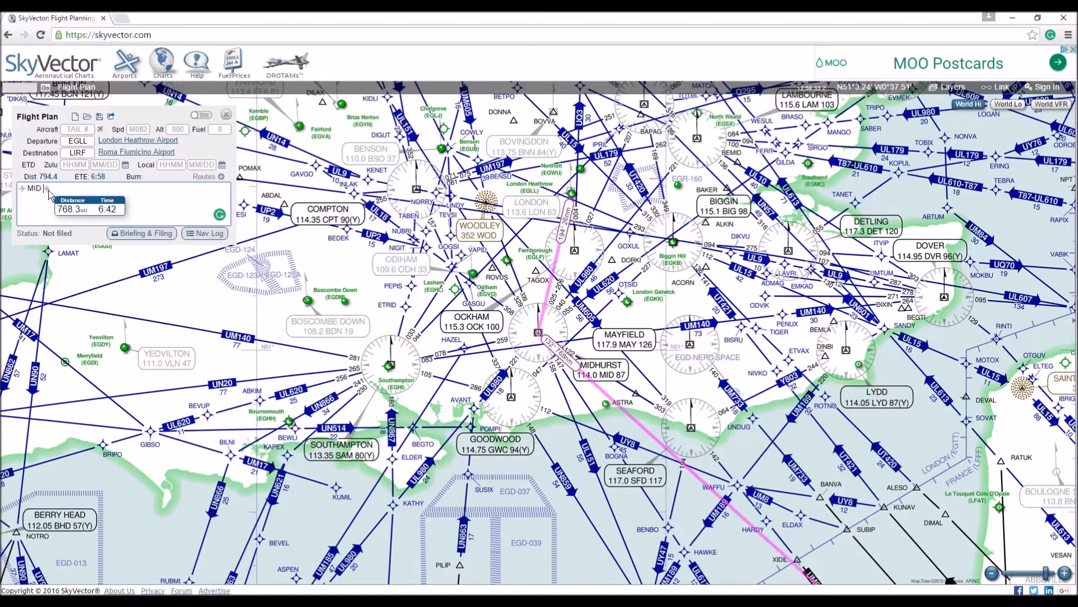
pyautogui.write('UL612')
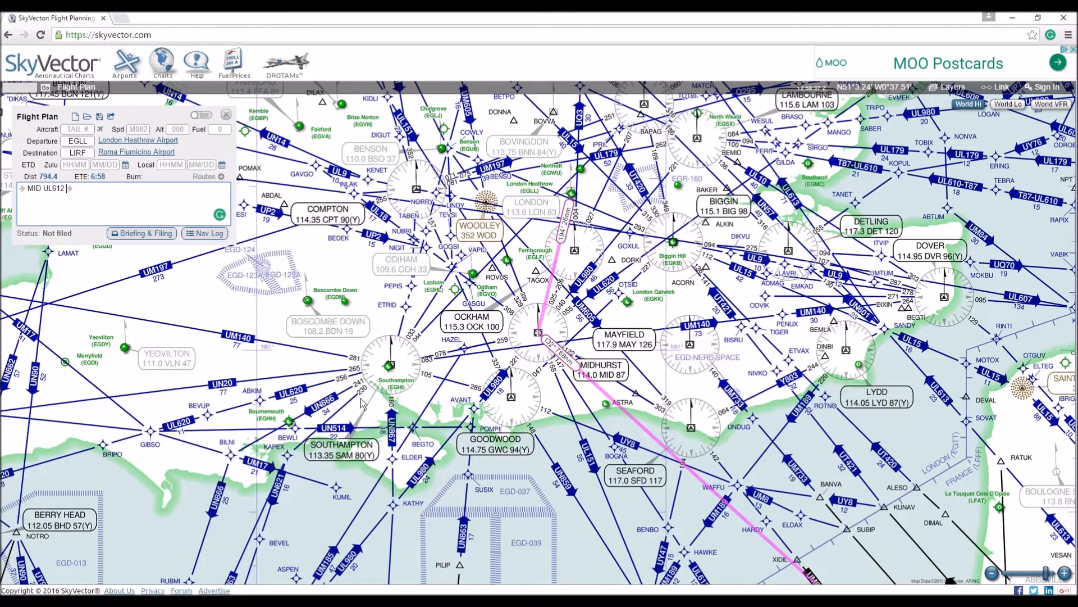
# - Follow UL612 across the Channel into France and enter ODEBU as the waypoint after the airway
pyautogui.moveTo(641, 480); pyautogui.dragTo(530, 260)
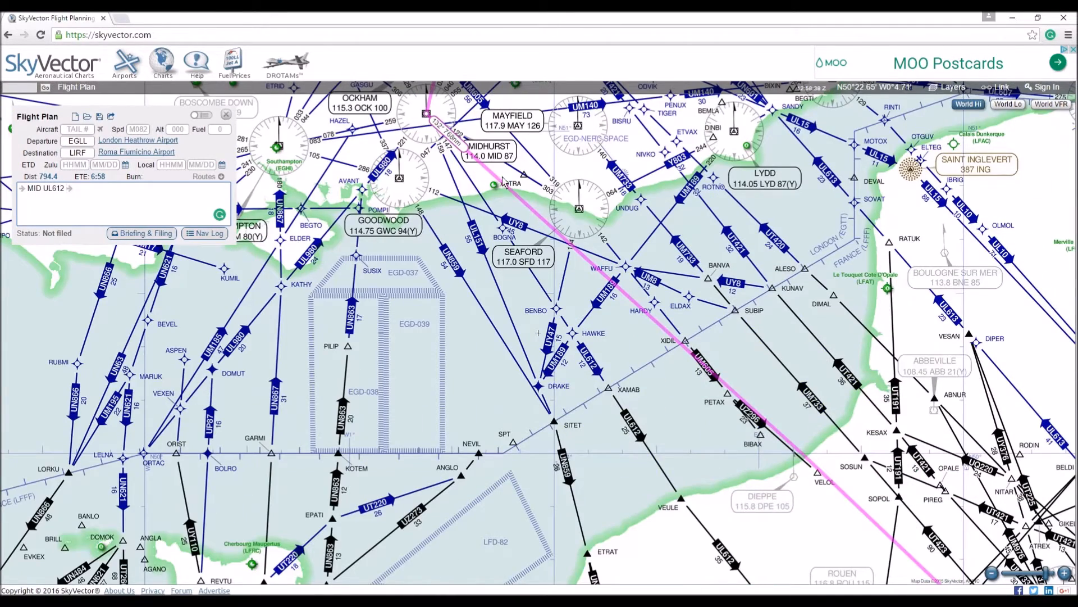
pyautogui.moveTo(599, 361); pyautogui.dragTo(522, 149)
pyautogui.moveTo(638, 381); pyautogui.dragTo(463, 216)
pyautogui.moveTo(659, 433); pyautogui.dragTo(588, 266)
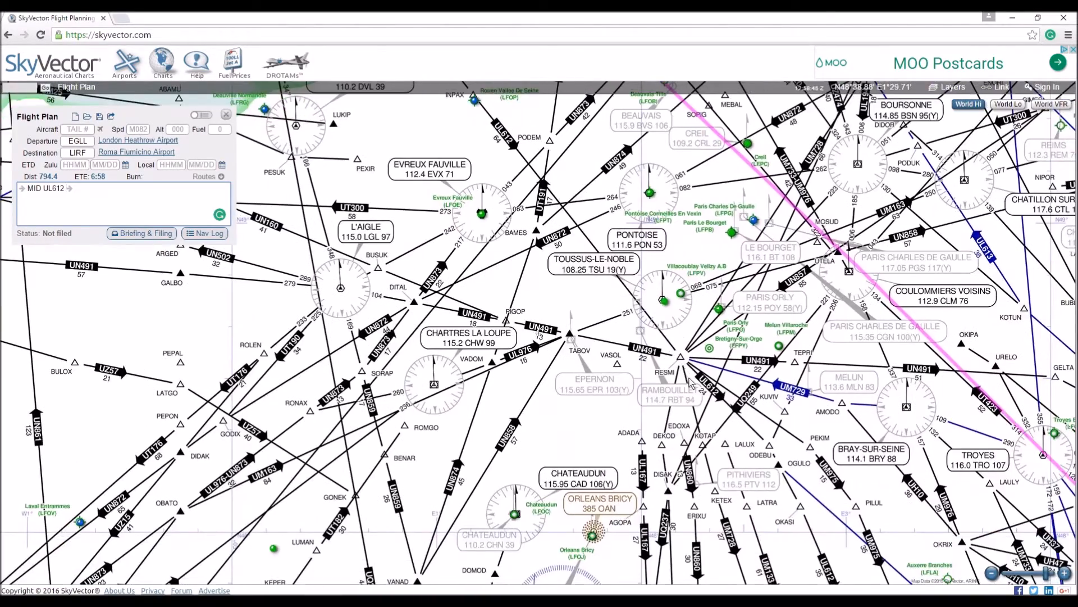
pyautogui.moveTo(690, 381); pyautogui.dragTo(668, 338)
pyautogui.moveTo(724, 411); pyautogui.dragTo(705, 385)
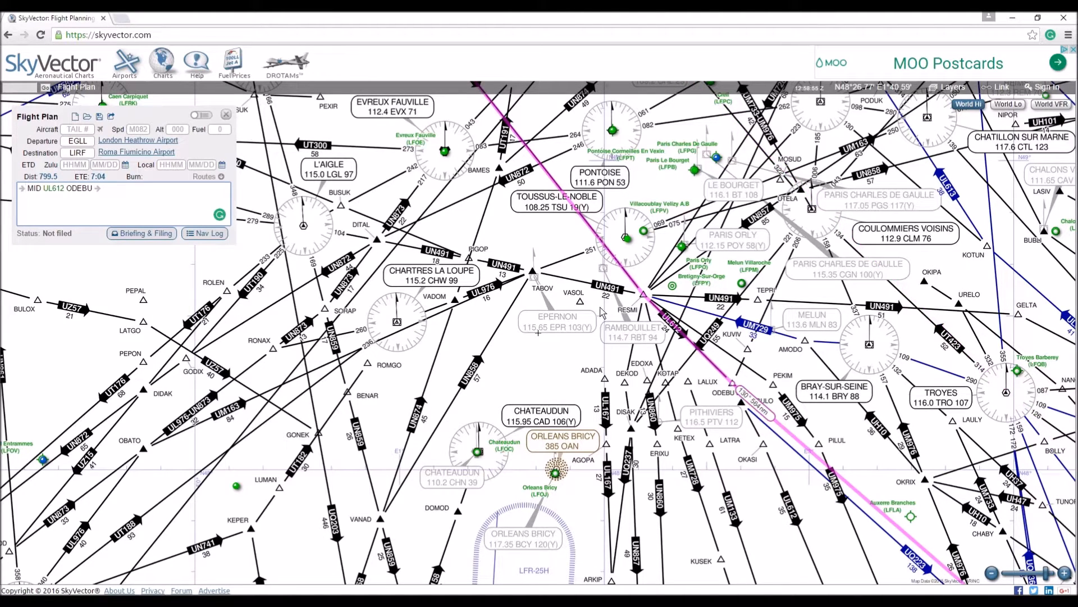
# - Examine the plotted UL612 leg from the English Channel to ODEBU and the airways that continue beyond it
pyautogui.scroll(-1, 463, 228)
pyautogui.moveTo(464, 228); pyautogui.dragTo(476, 354)
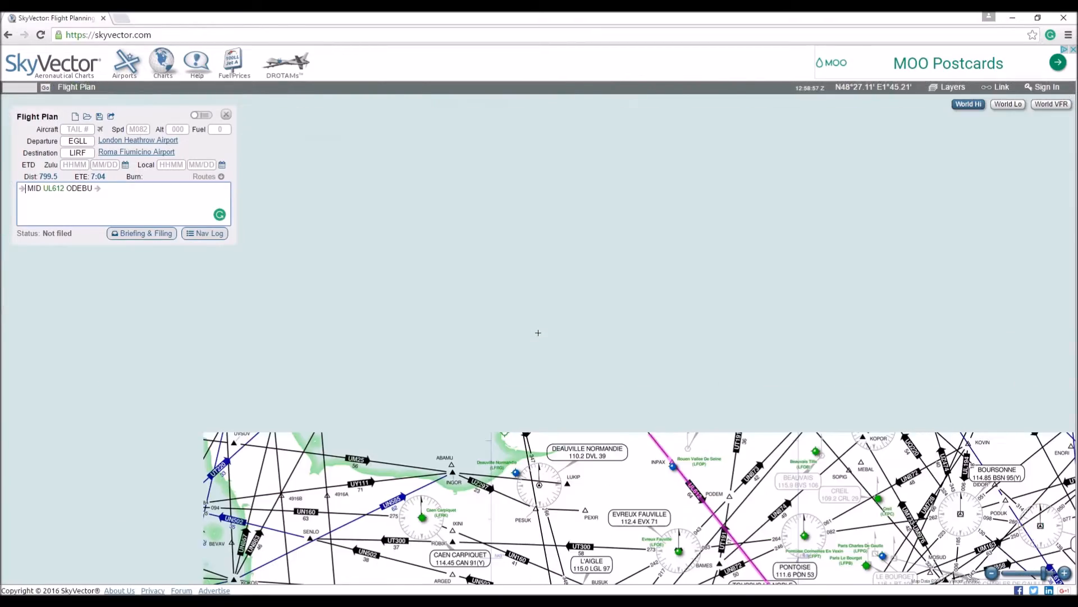
pyautogui.moveTo(398, 117); pyautogui.dragTo(409, 155)
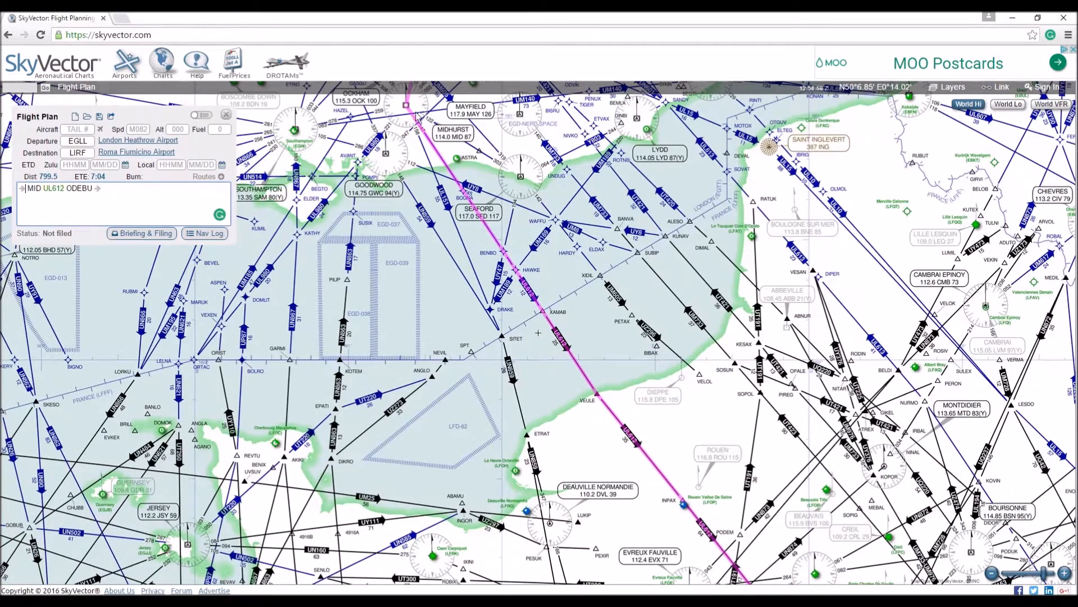
pyautogui.moveTo(552, 386); pyautogui.dragTo(443, 222)
pyautogui.moveTo(511, 409); pyautogui.dragTo(417, 242)
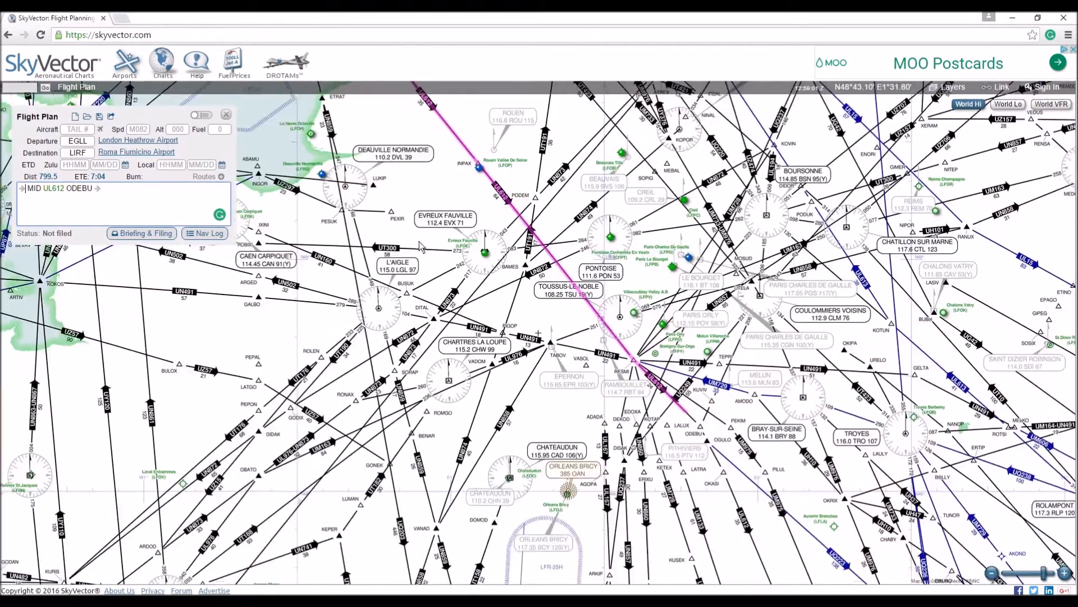
pyautogui.scroll(1, 629, 401)
pyautogui.moveTo(624, 402); pyautogui.dragTo(478, 207)
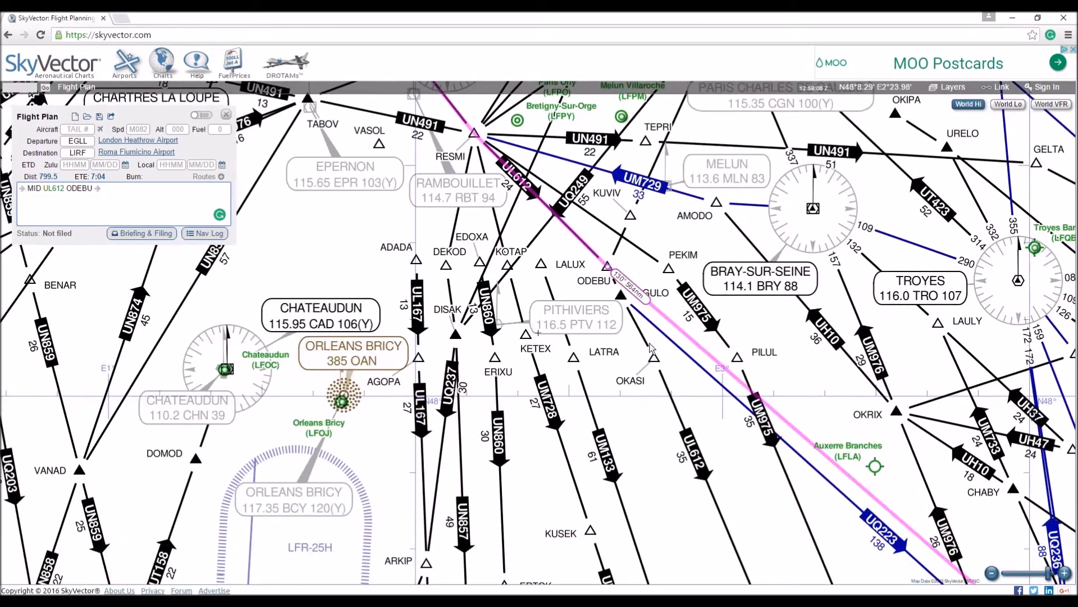
pyautogui.moveTo(661, 395); pyautogui.dragTo(559, 302)
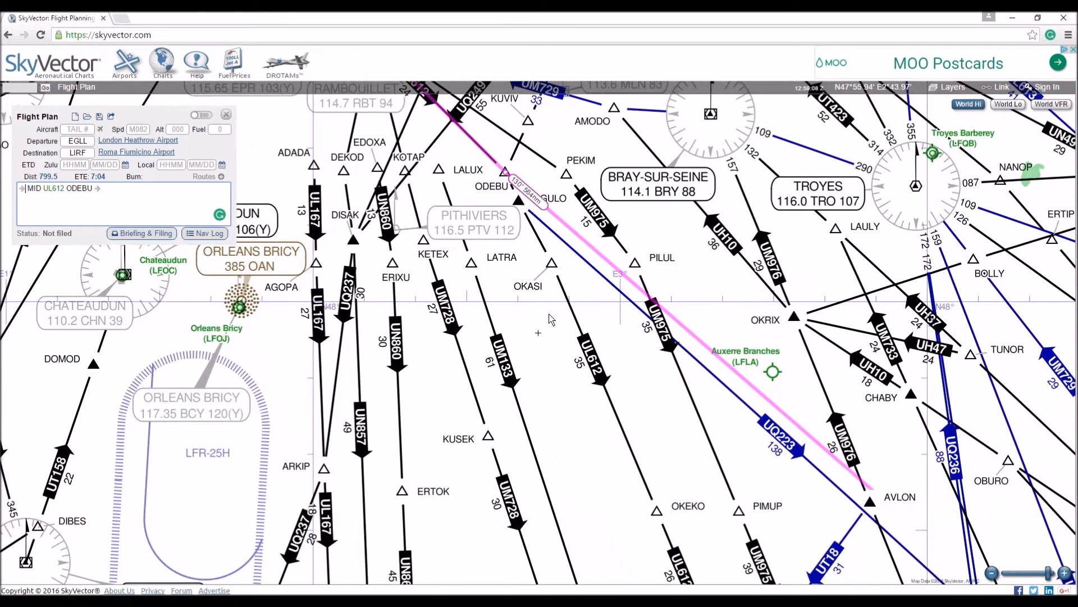
pyautogui.moveTo(599, 338); pyautogui.dragTo(591, 312)
# - Extend the route from ODEBU along UL612 to waypoint OGULO
pyautogui.moveTo(554, 226); pyautogui.dragTo(630, 332)
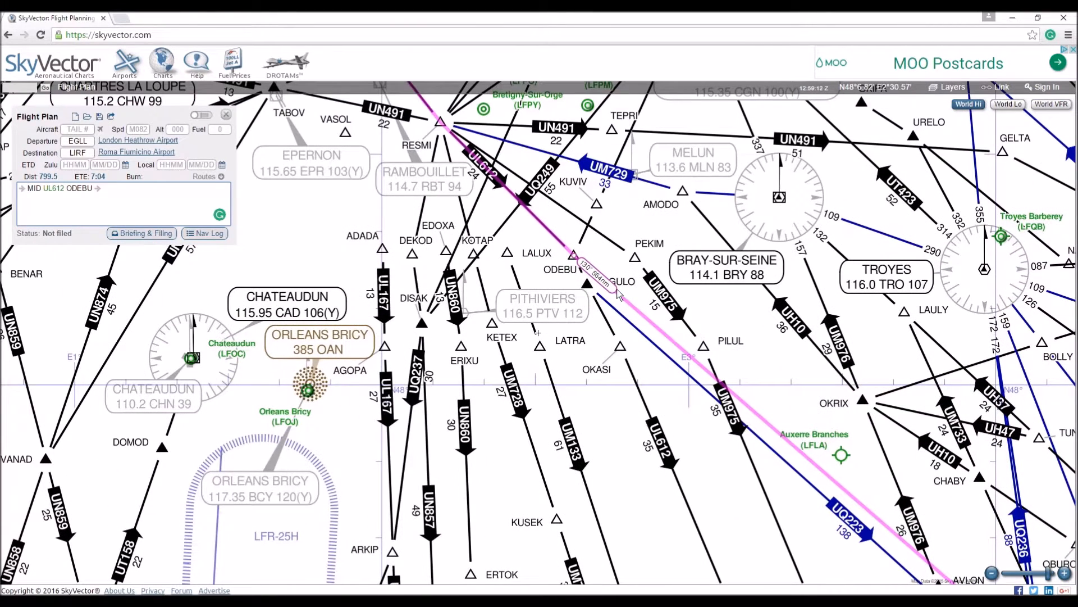
pyautogui.moveTo(604, 279); pyautogui.dragTo(581, 287)
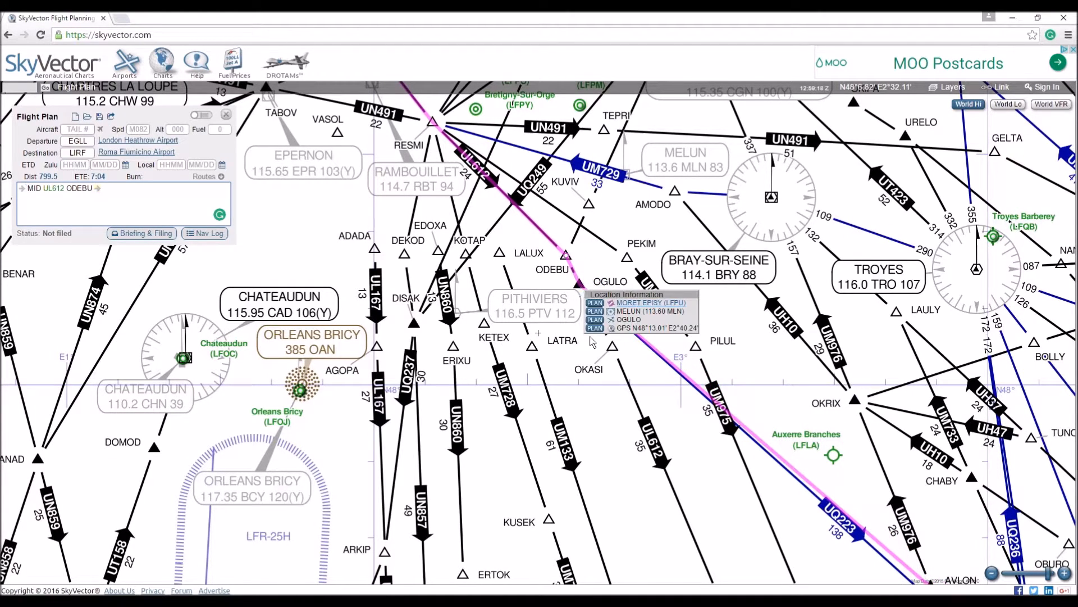
pyautogui.click(595, 319)
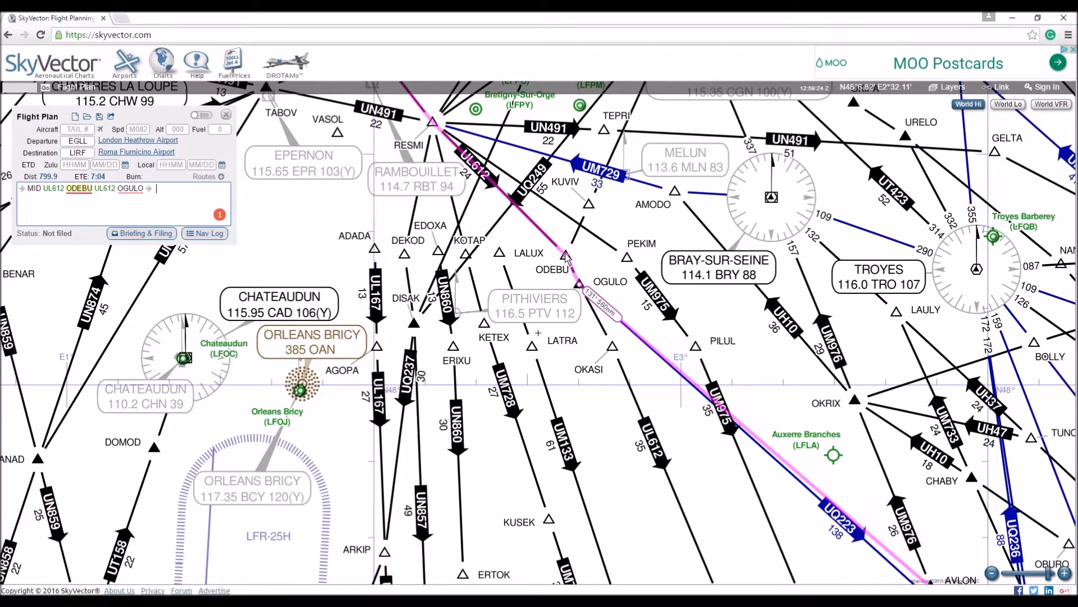
# - Add airway UQ223 directly after OGULO in the route
pyautogui.moveTo(607, 398); pyautogui.dragTo(472, 288)
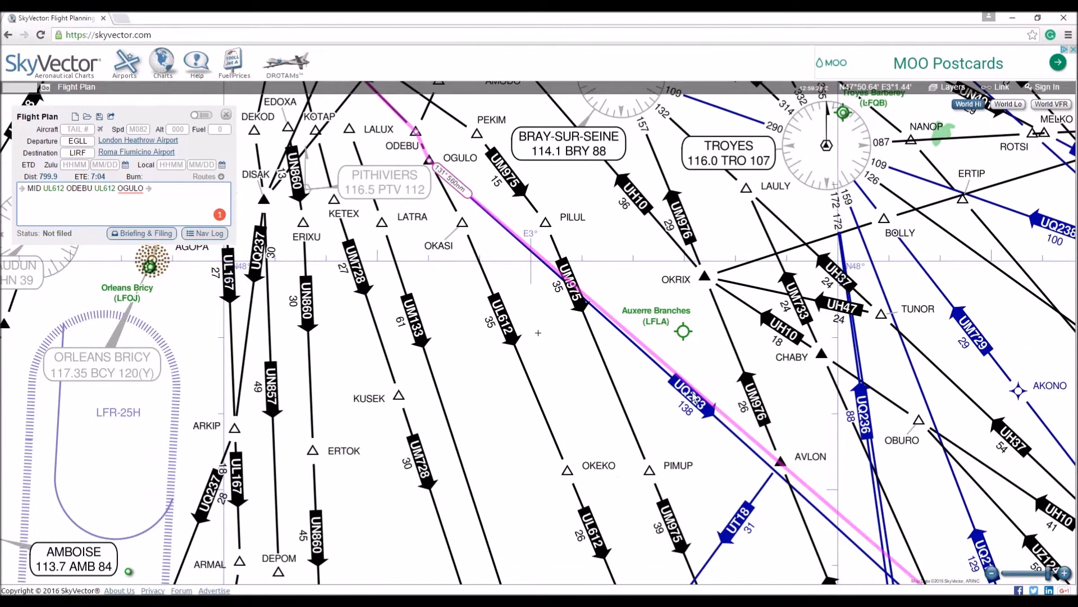
pyautogui.scroll(-2, 620, 377)
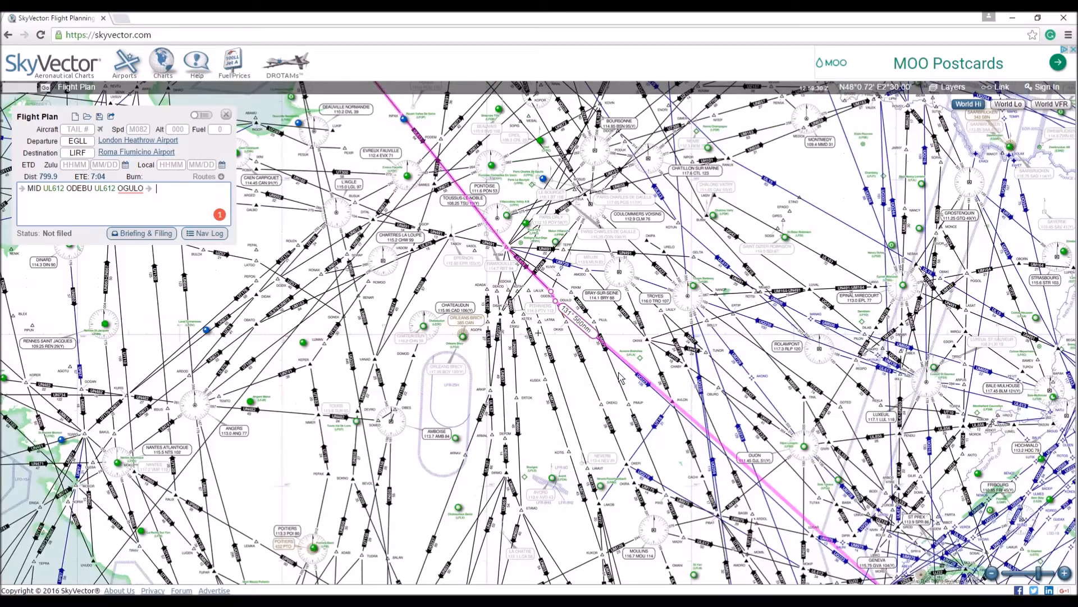
pyautogui.scroll(-1, 620, 377)
pyautogui.moveTo(619, 372); pyautogui.dragTo(589, 247)
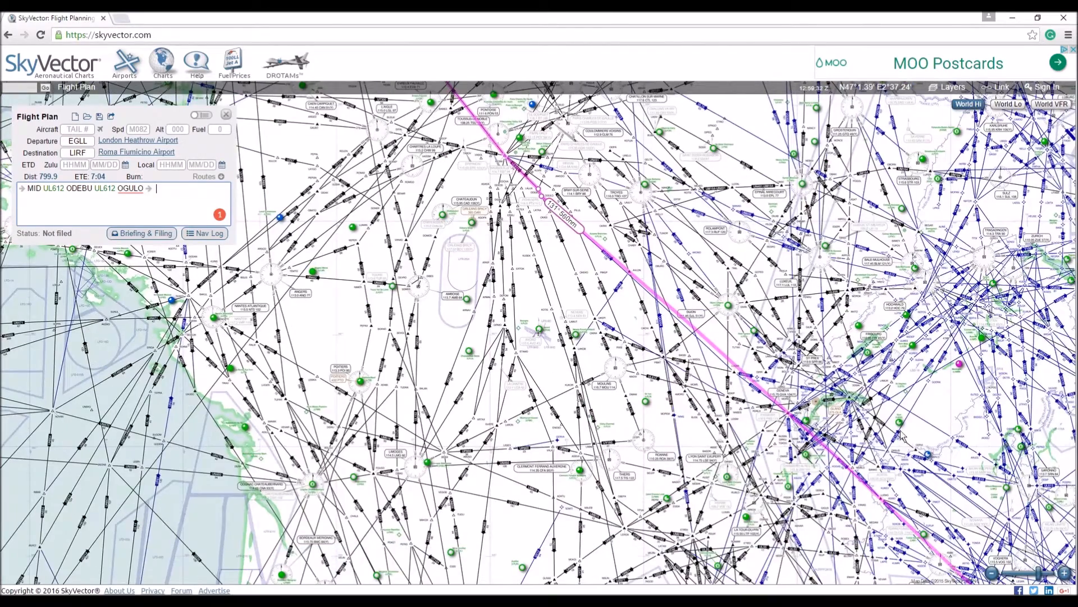
pyautogui.moveTo(766, 456); pyautogui.dragTo(737, 429)
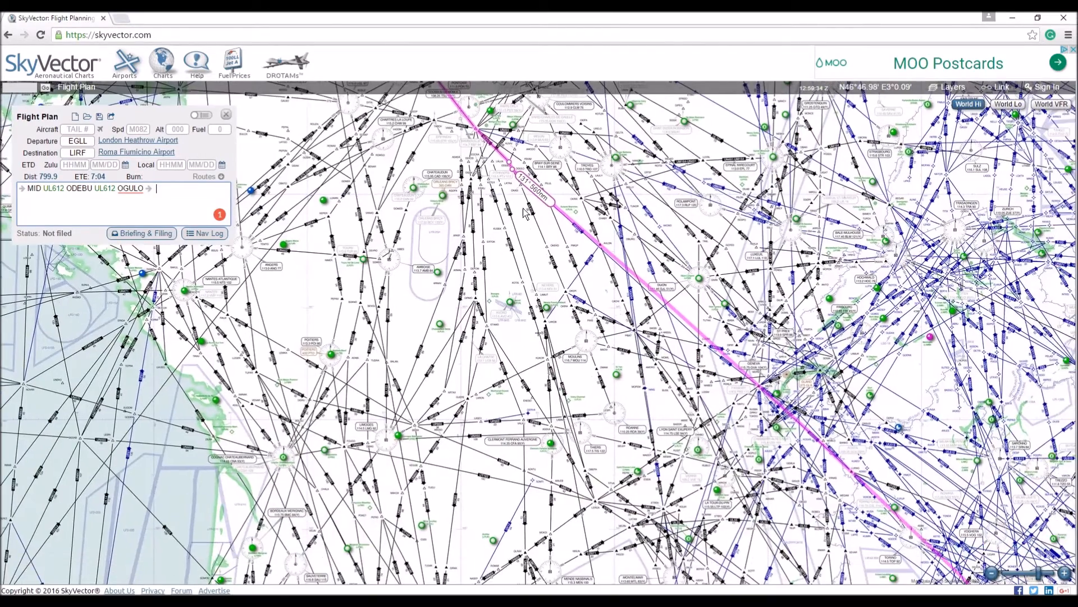
pyautogui.scroll(2, 524, 197)
pyautogui.scroll(1, 516, 158)
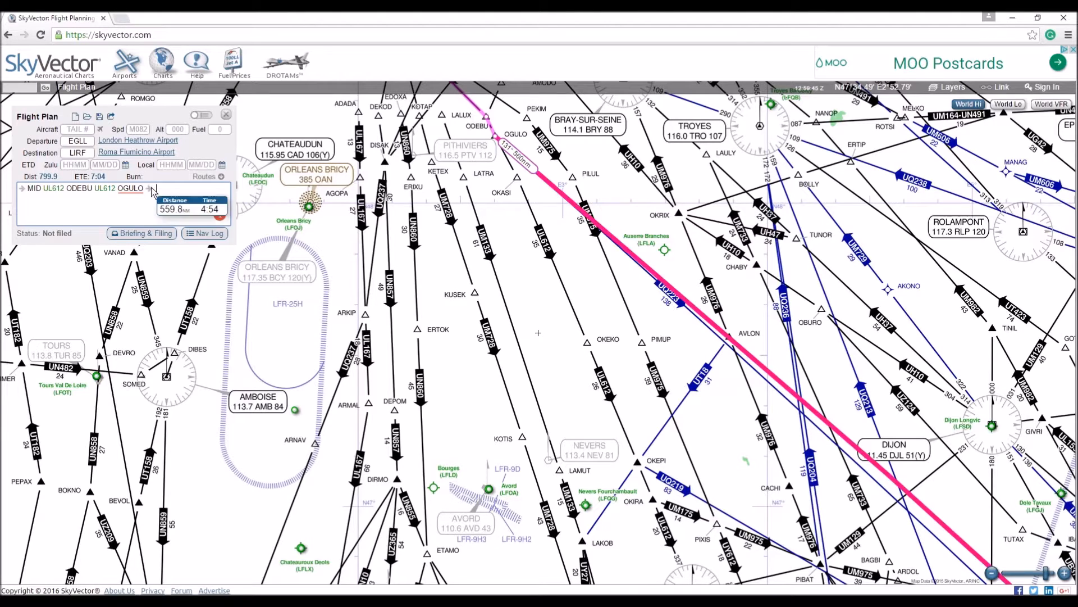
pyautogui.write('UQ223')
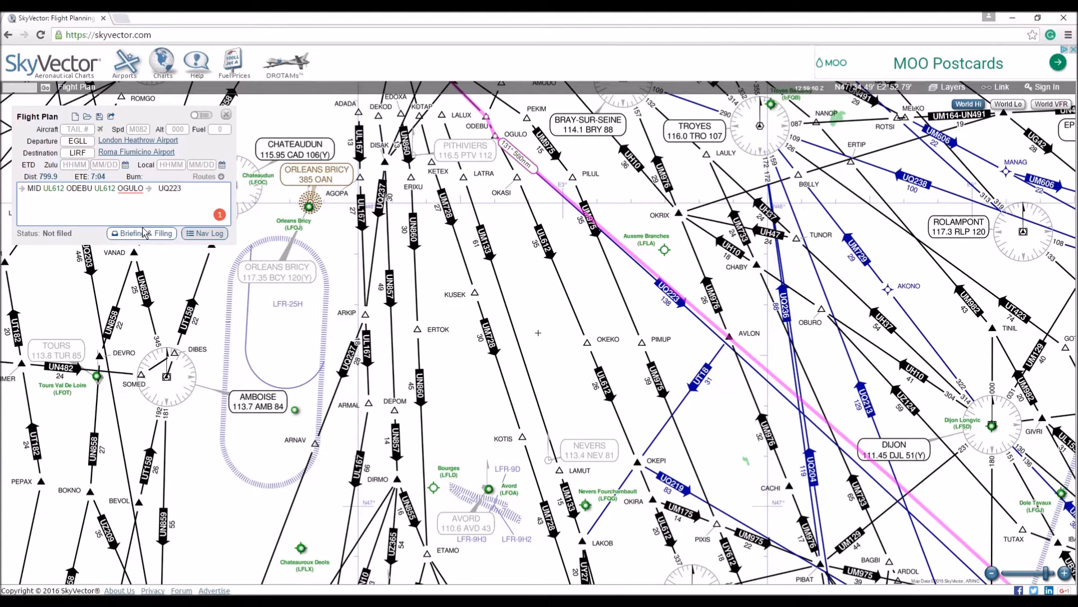
pyautogui.press('BackSpace')
pyautogui.press('BackSpace')
pyautogui.press('BackSpace')
pyautogui.press('BackSpace')
pyautogui.write('Q223')
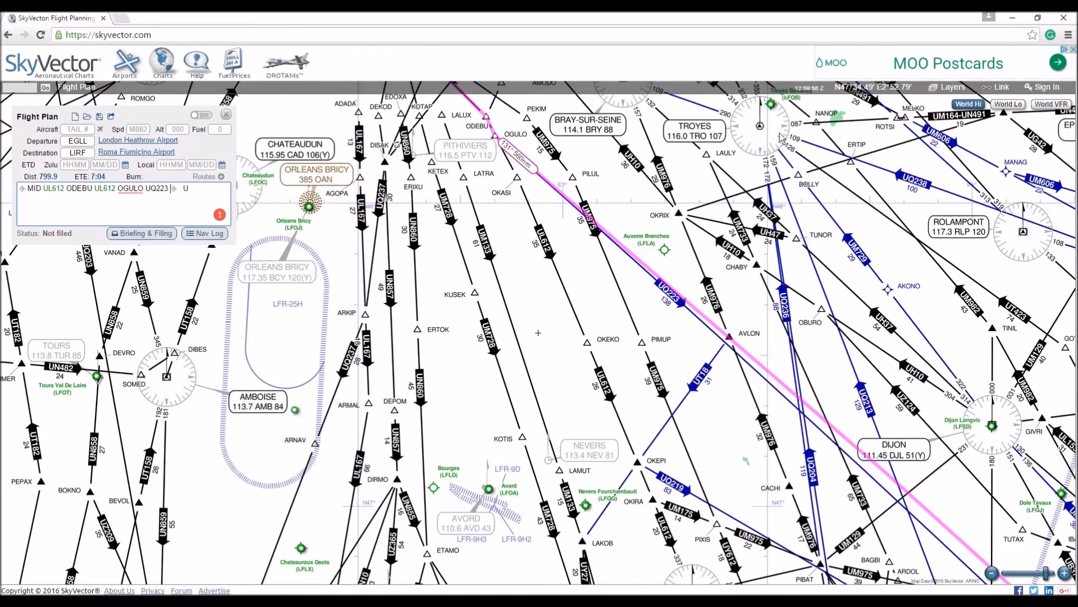
# - Follow UQ223 southeast to Geneva, enter MILPA as the waypoint after the airway and remove the stray characters behind it
pyautogui.moveTo(737, 424); pyautogui.dragTo(641, 252)
pyautogui.moveTo(971, 506); pyautogui.dragTo(761, 292)
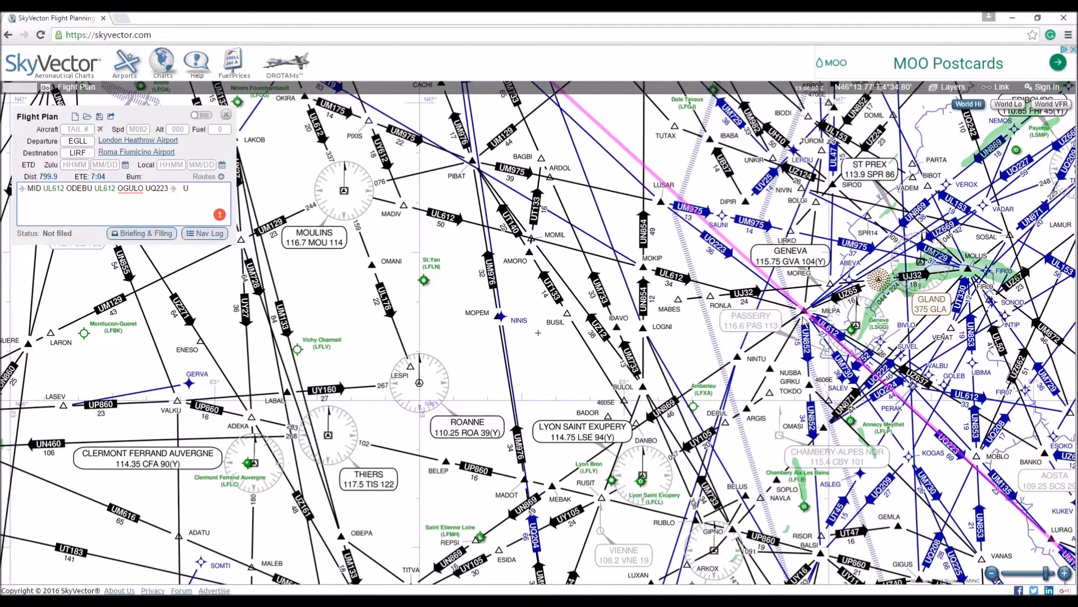
pyautogui.moveTo(809, 361); pyautogui.dragTo(802, 355)
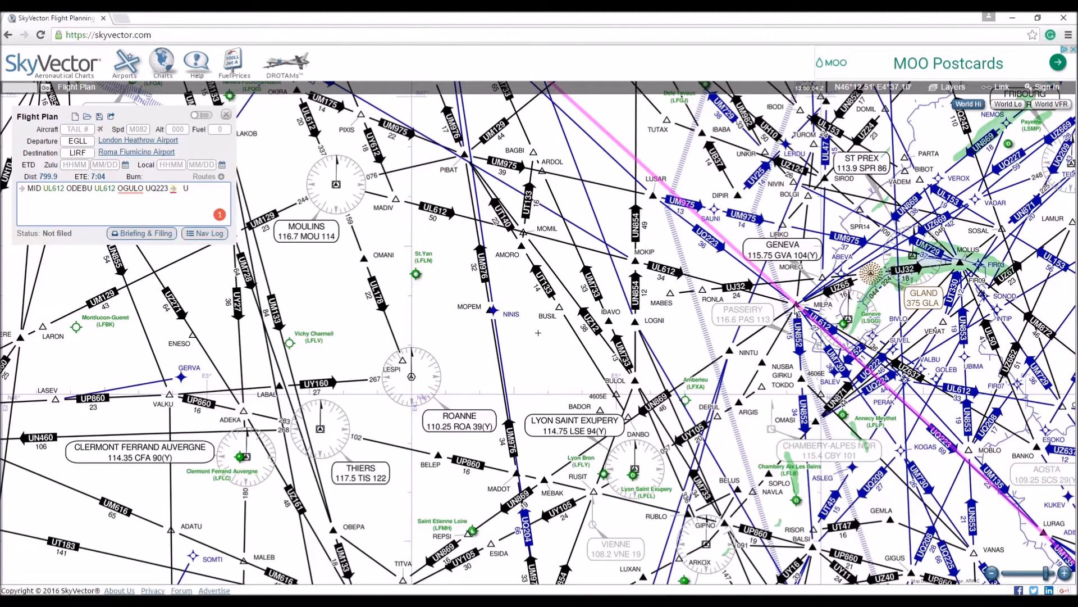
pyautogui.write('MILPA')
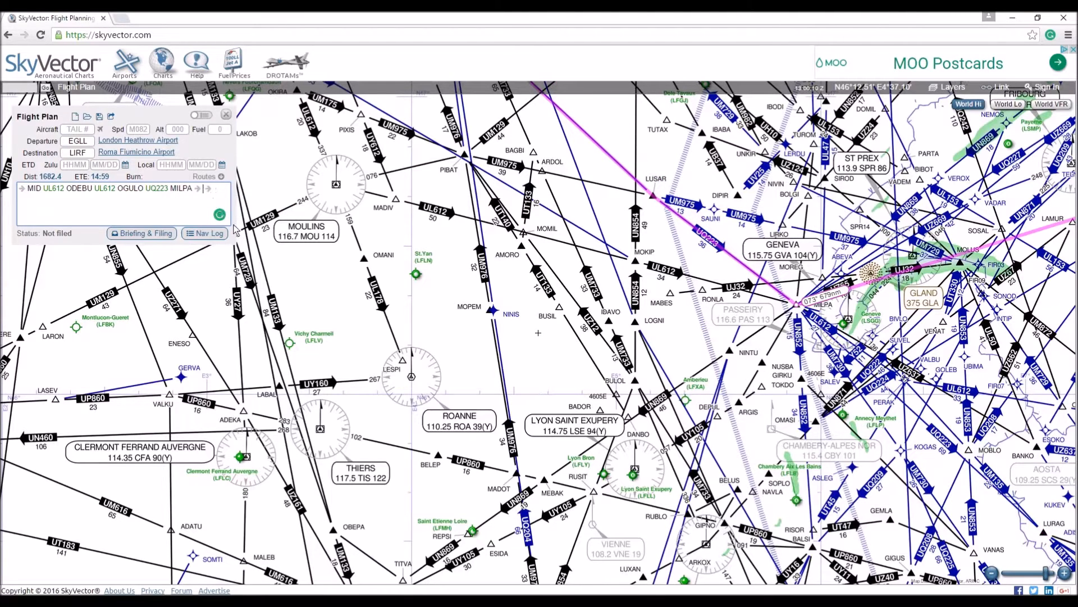
pyautogui.press('BackSpace')
pyautogui.press('BackSpace')
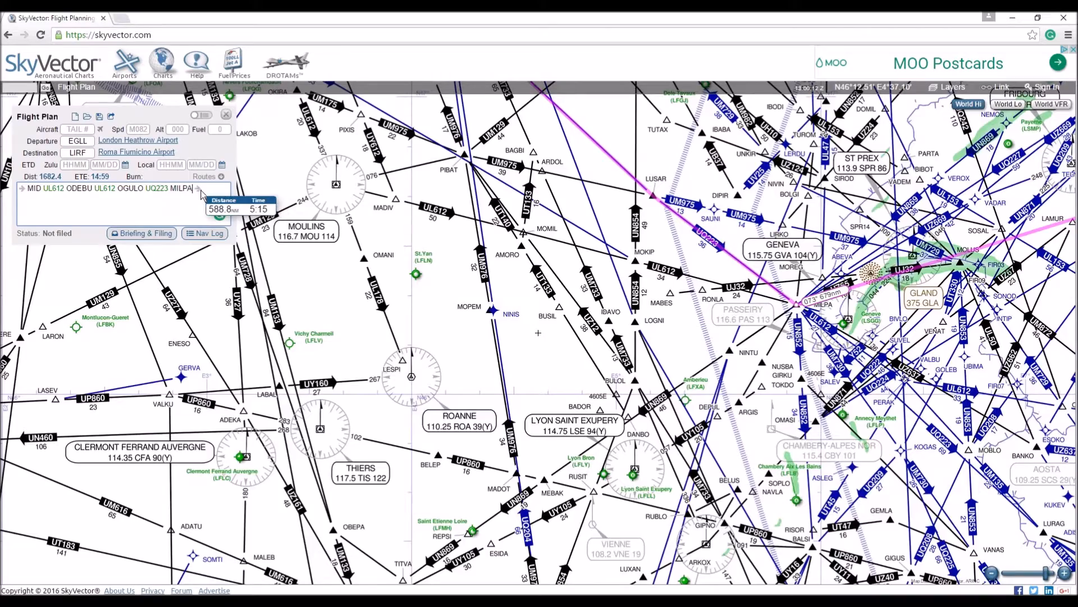
# - Check the plotted route across Europe as a whole and around MILPA near Geneva
pyautogui.scroll(-2, 737, 362)
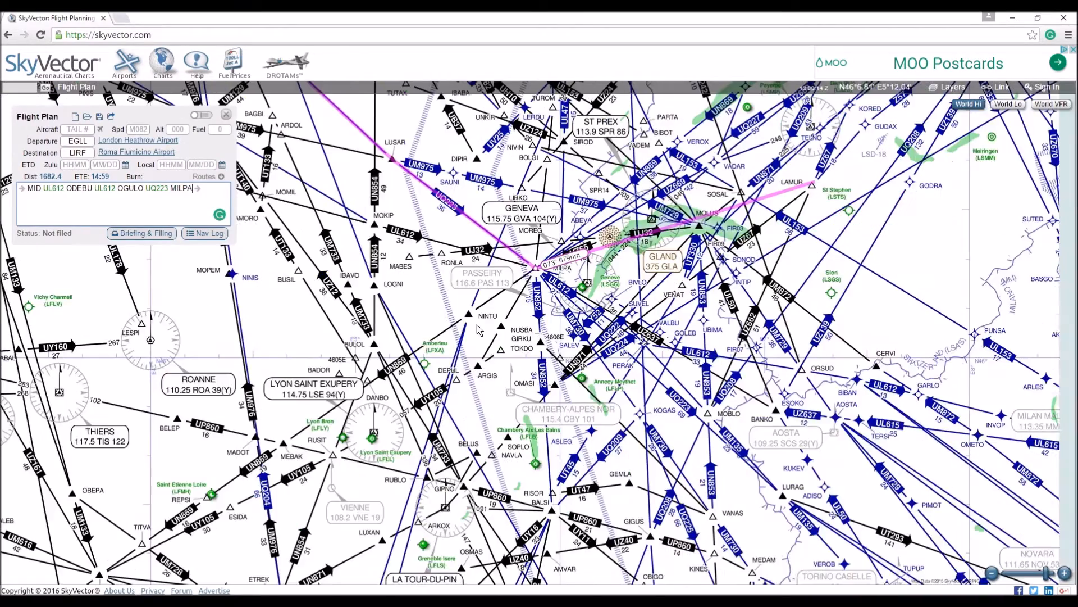
pyautogui.scroll(-1, 593, 319)
pyautogui.scroll(-1, 593, 319)
pyautogui.scroll(-1, 646, 310)
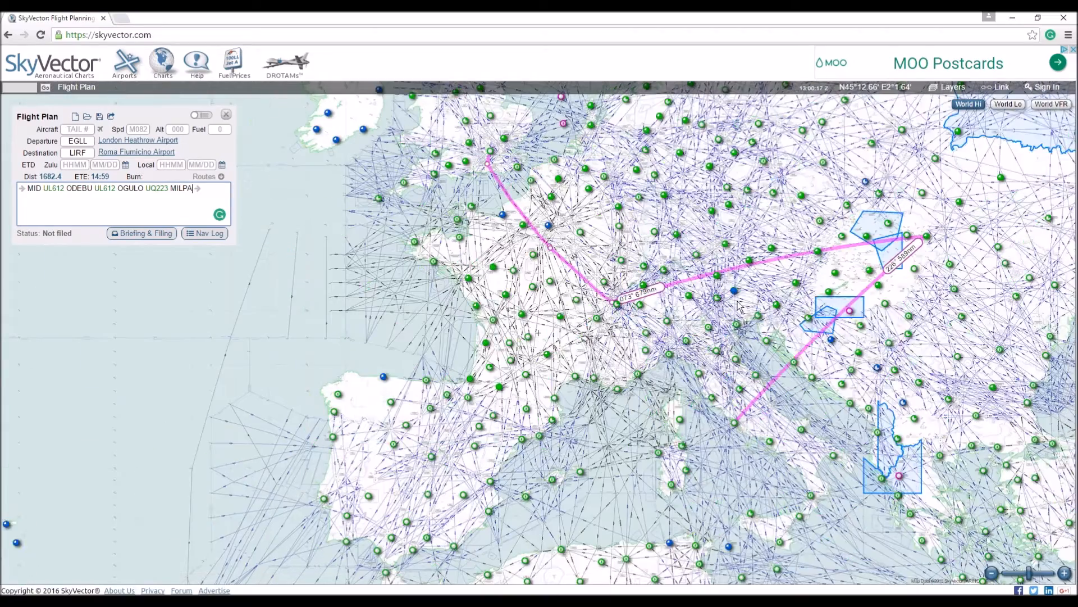
pyautogui.scroll(4, 614, 319)
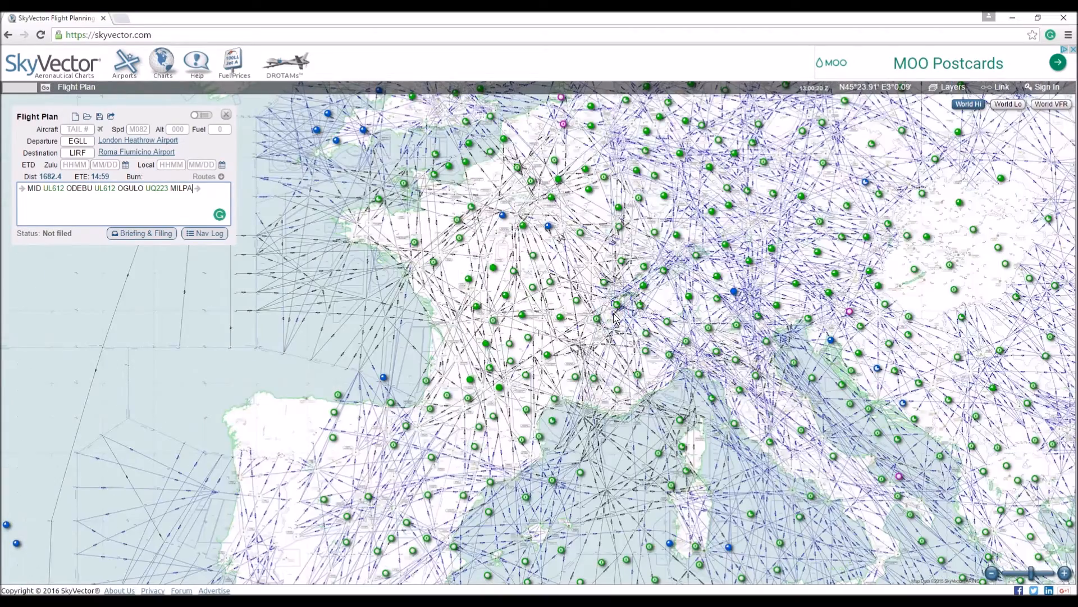
pyautogui.scroll(3, 616, 296)
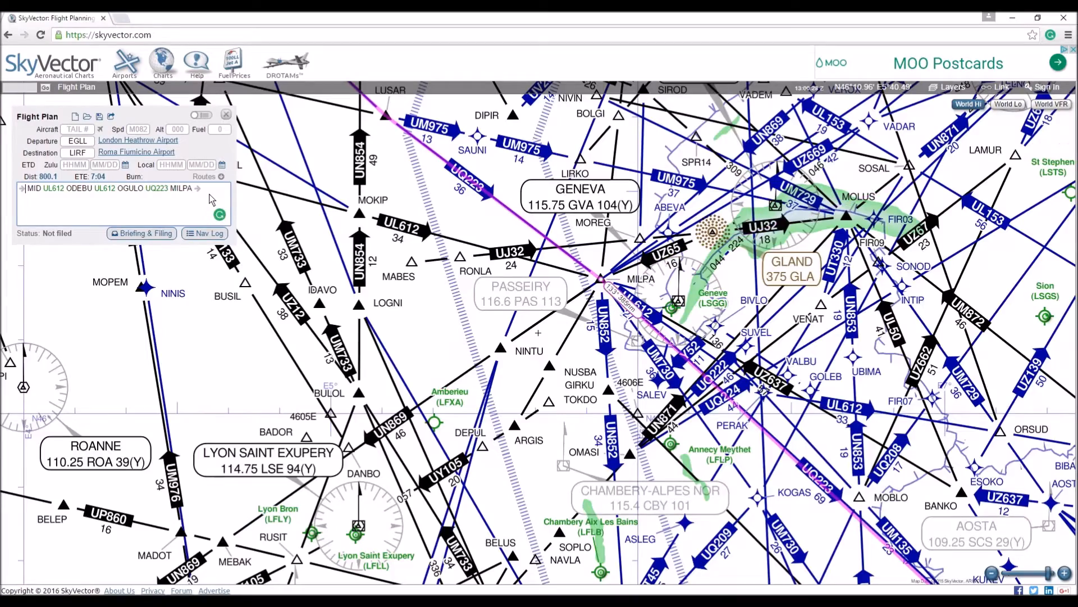
pyautogui.scroll(-1, 525, 394)
pyautogui.scroll(-1, 525, 393)
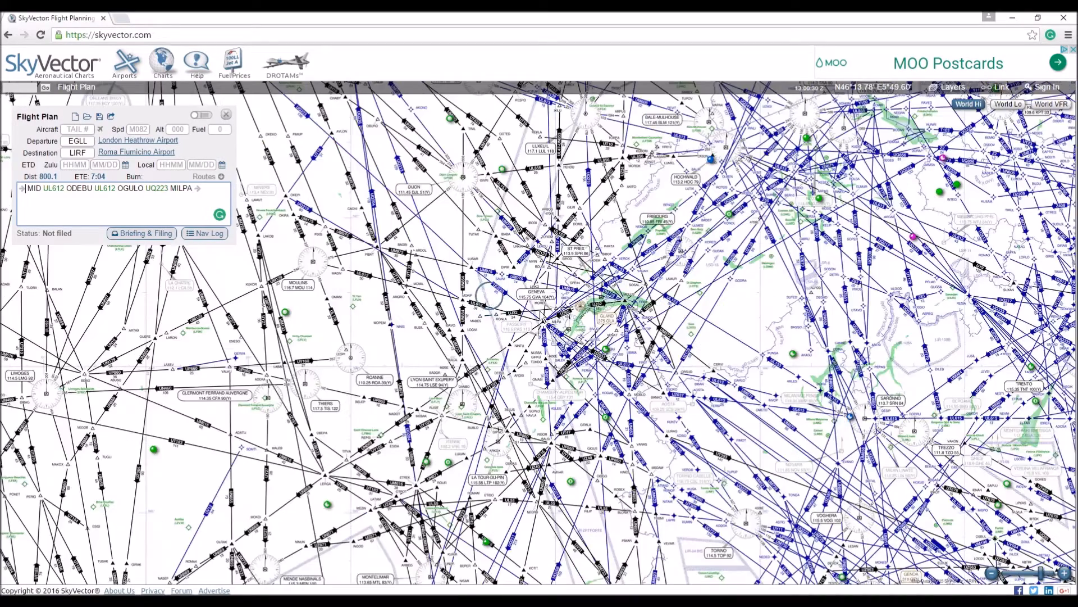
# - Follow the direct line from MILPA towards Rome and add airway UM730 after MILPA in the route
pyautogui.moveTo(639, 443); pyautogui.dragTo(607, 221)
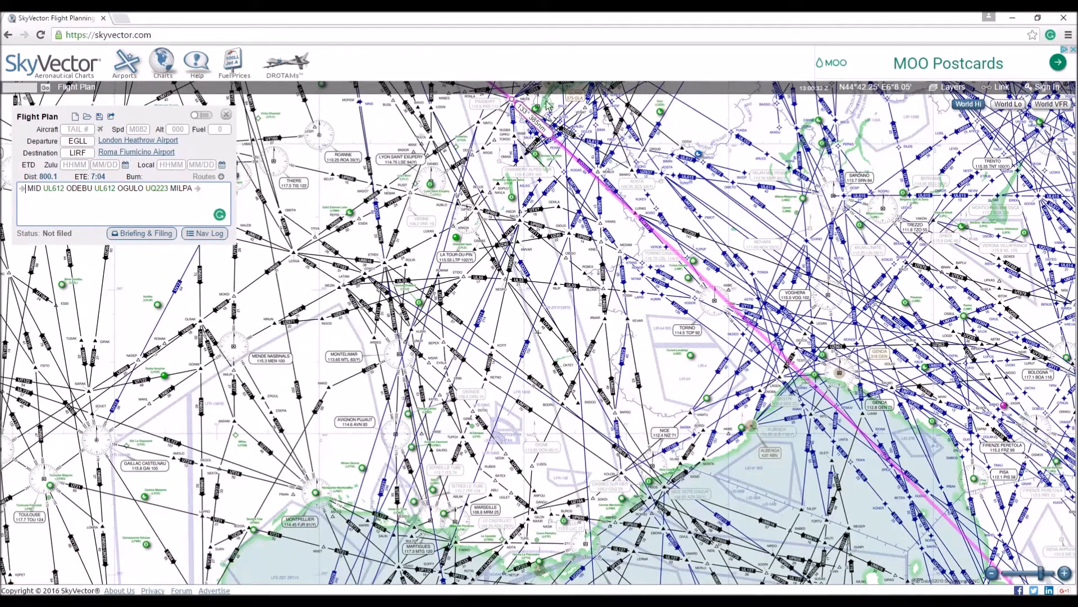
pyautogui.scroll(-1, 635, 324)
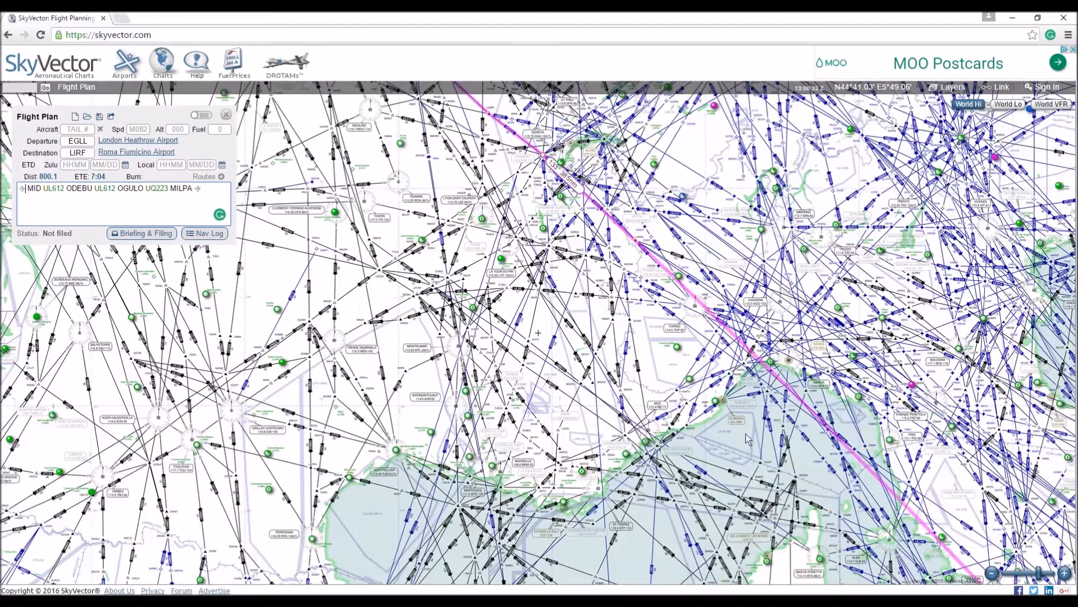
pyautogui.moveTo(745, 433); pyautogui.dragTo(552, 219)
pyautogui.moveTo(556, 292); pyautogui.dragTo(666, 425)
pyautogui.scroll(1, 533, 130)
pyautogui.moveTo(517, 132); pyautogui.dragTo(778, 401)
pyautogui.scroll(1, 673, 300)
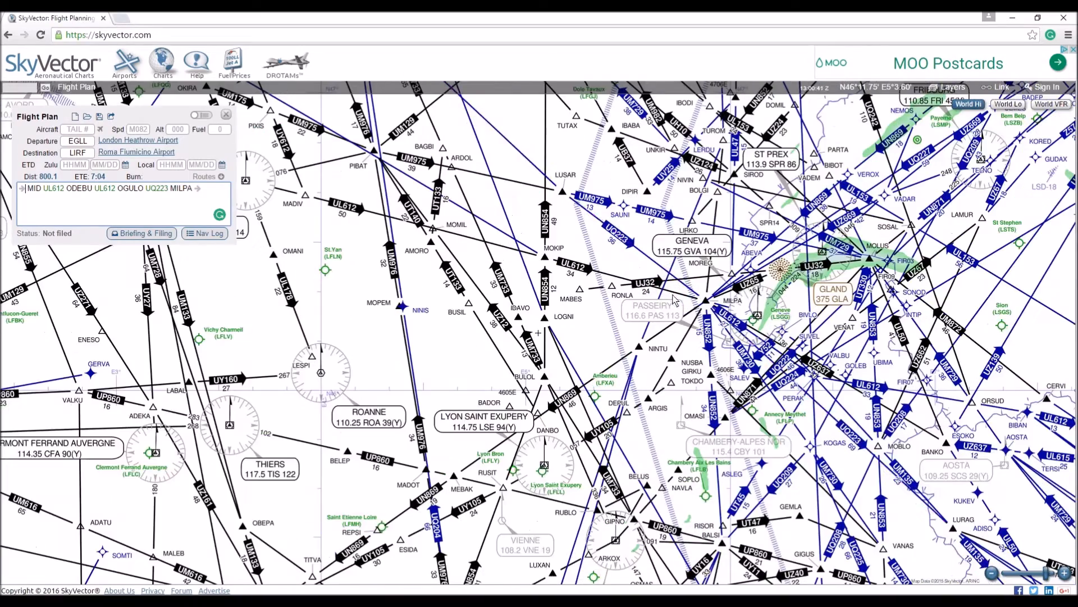
pyautogui.moveTo(674, 300); pyautogui.dragTo(625, 90)
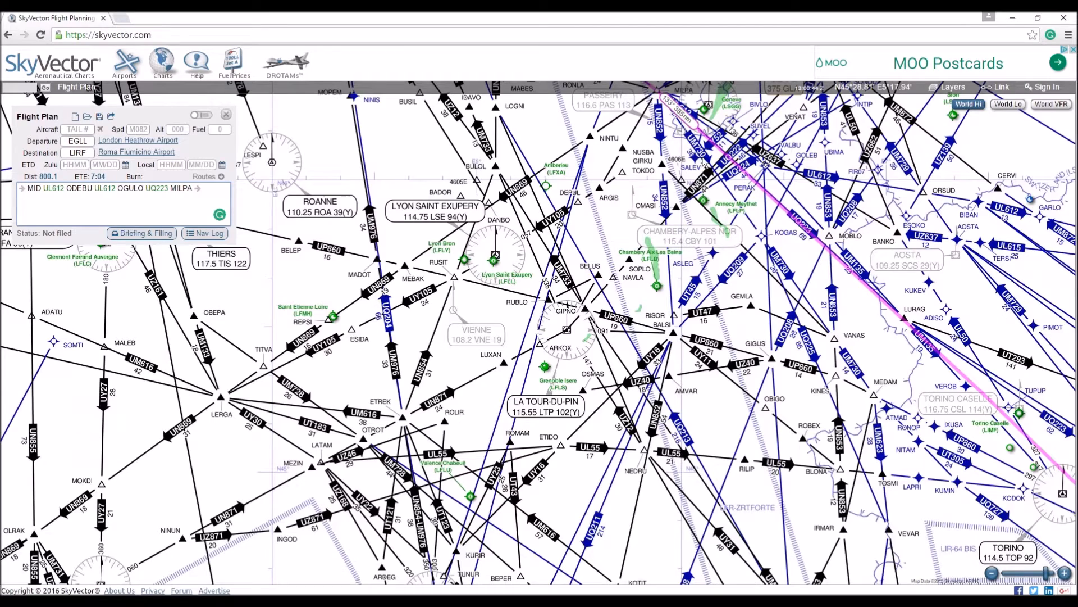
pyautogui.click(191, 188)
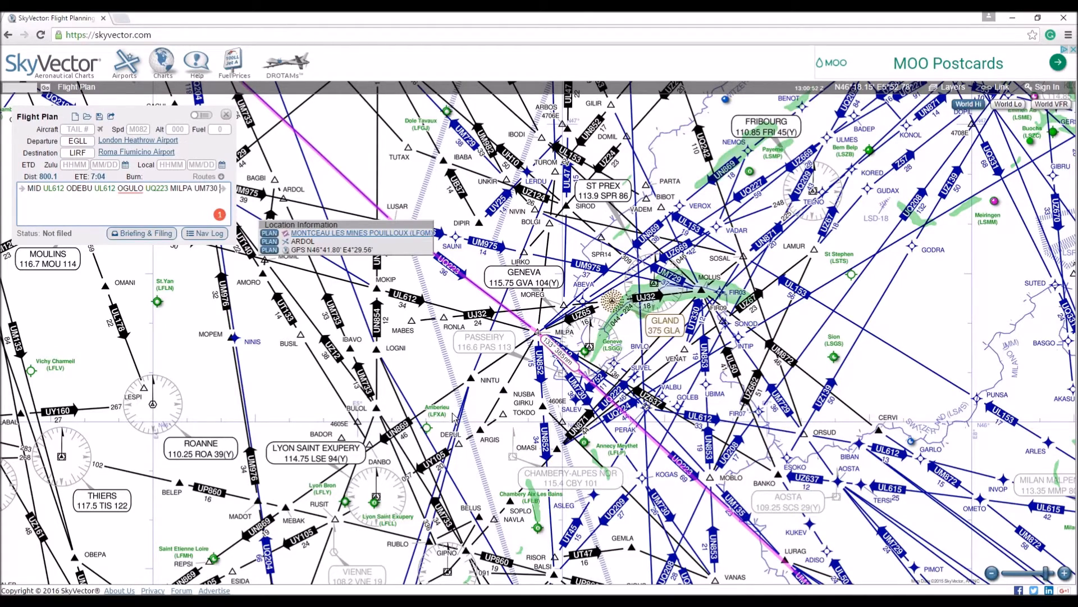
# - Follow UM730 southeast from MILPA into Italy and enter NITAM as the waypoint after the airway
pyautogui.moveTo(504, 442); pyautogui.dragTo(387, 281)
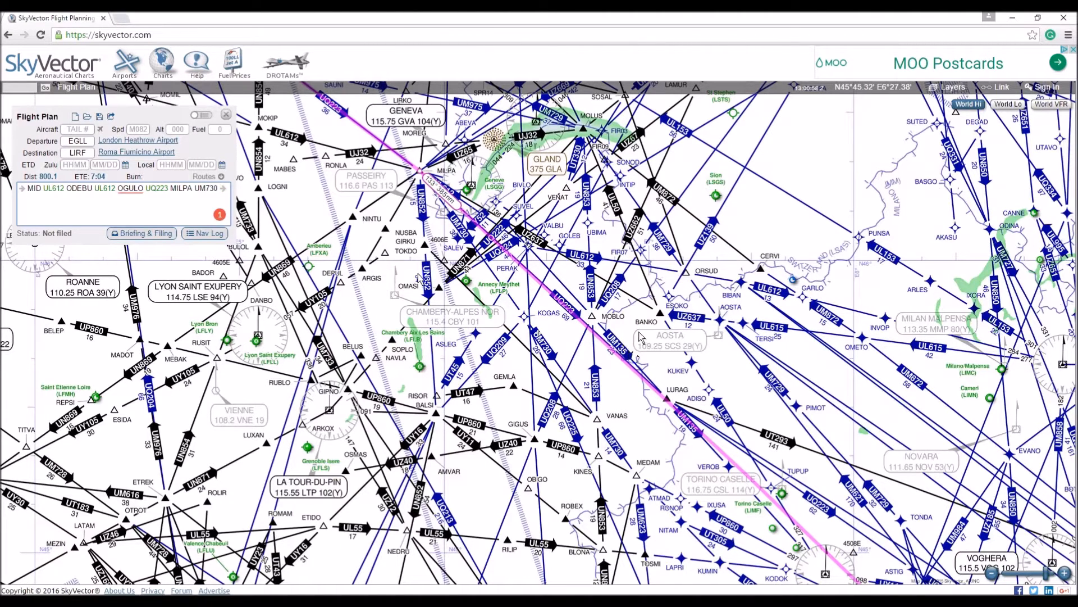
pyautogui.moveTo(611, 394); pyautogui.dragTo(629, 362)
pyautogui.moveTo(532, 321); pyautogui.dragTo(576, 228)
pyautogui.moveTo(644, 327); pyautogui.dragTo(590, 196)
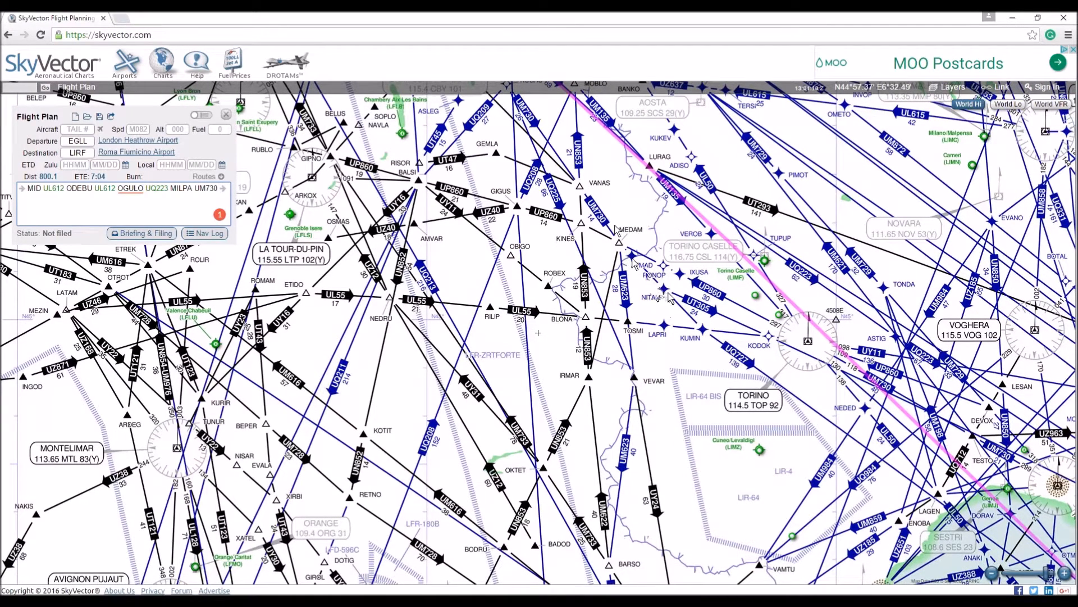
pyautogui.write('TAM')
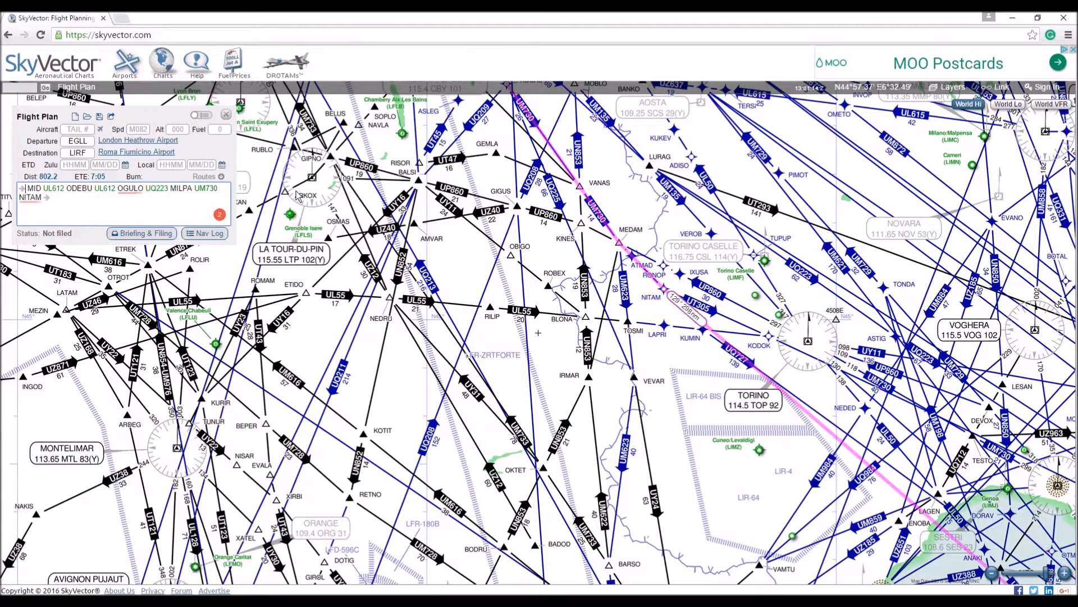
# - Extend the route from NITAM along airway UT305 to waypoint OGLAK
pyautogui.moveTo(796, 501); pyautogui.dragTo(632, 339)
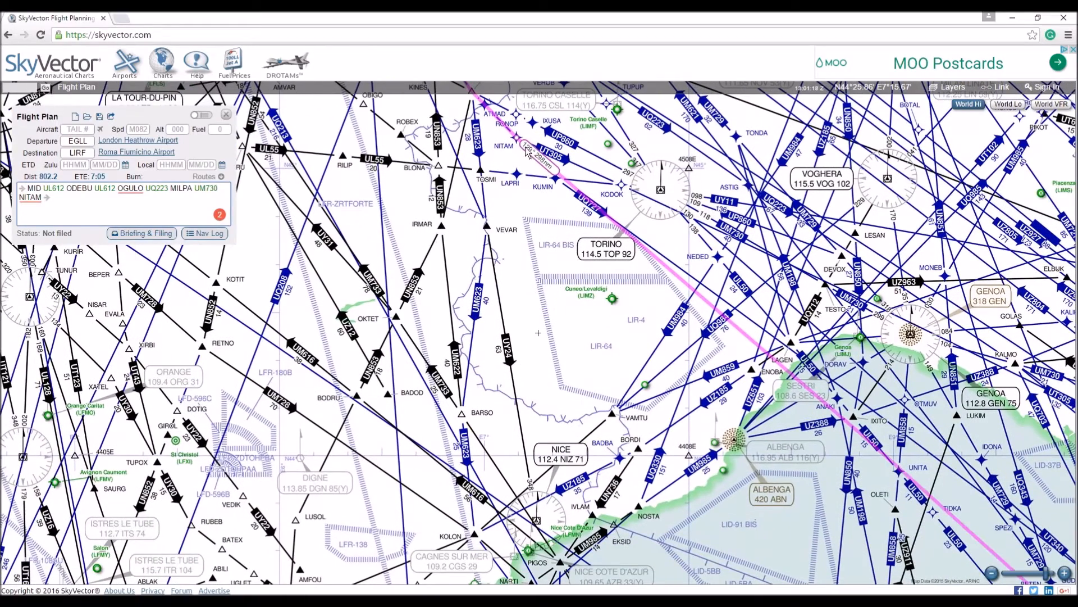
pyautogui.moveTo(43, 202)
pyautogui.moveTo(720, 394); pyautogui.dragTo(596, 396)
pyautogui.moveTo(762, 367); pyautogui.dragTo(430, 185)
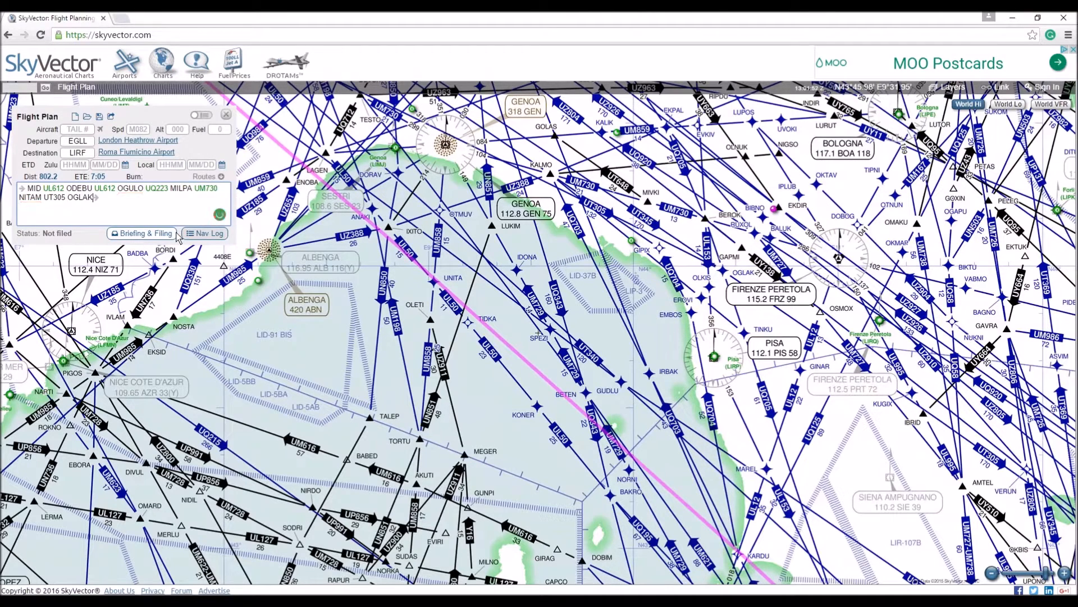
# - Examine the airways and waypoints between OGLAK and Roma Fiumicino, including the Elba, Tarquinia and Ostia area
pyautogui.moveTo(698, 388); pyautogui.dragTo(560, 112)
pyautogui.scroll(-1, 695, 251)
pyautogui.moveTo(718, 400); pyautogui.dragTo(676, 249)
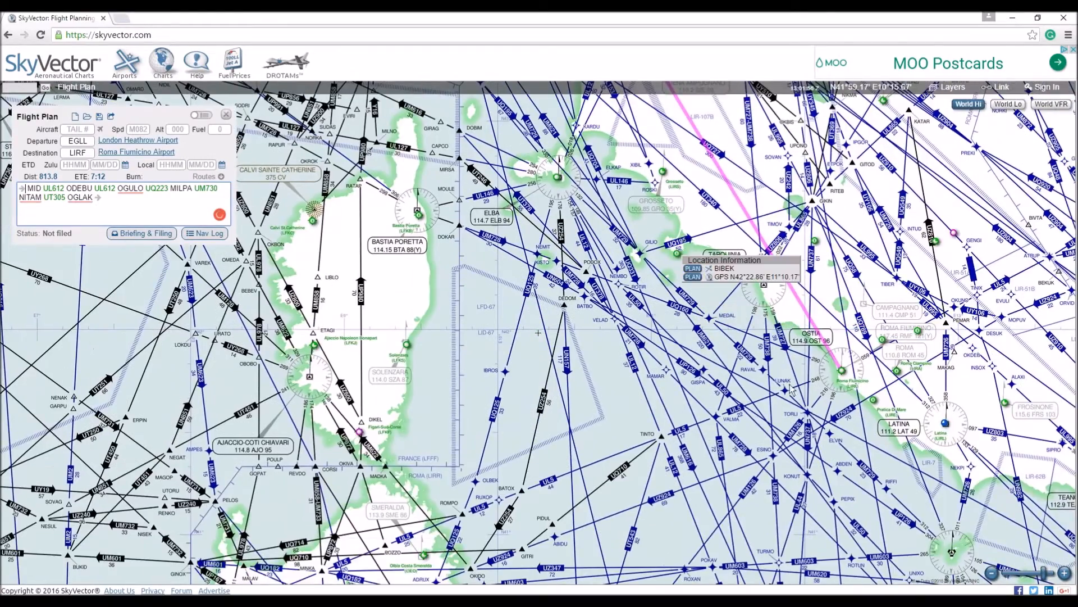
pyautogui.moveTo(560, 147); pyautogui.dragTo(589, 244)
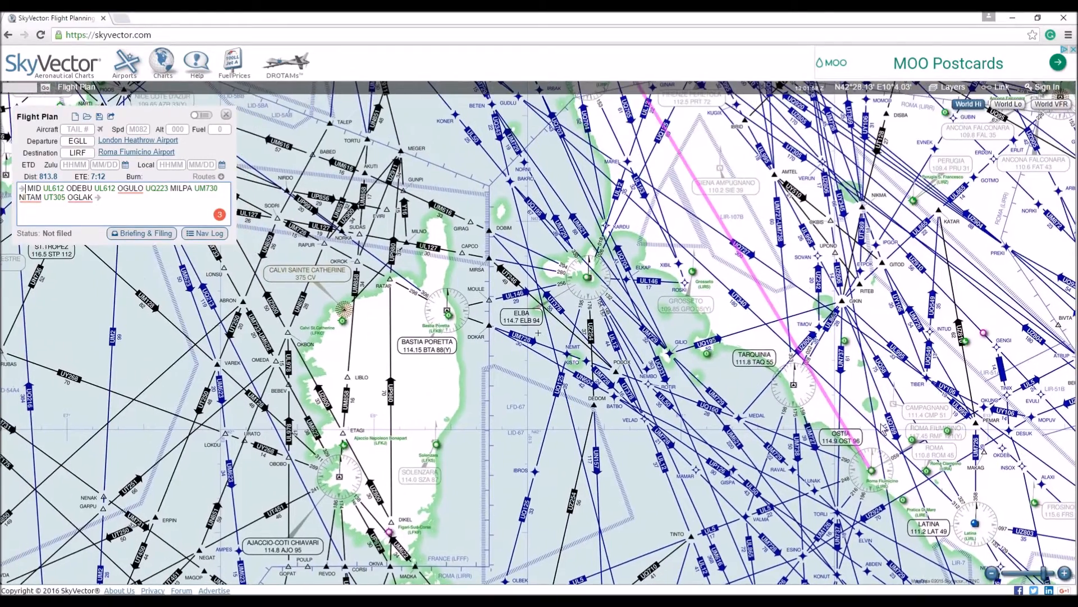
pyautogui.moveTo(869, 480)
pyautogui.moveTo(853, 472); pyautogui.dragTo(808, 408)
pyautogui.scroll(1, 816, 411)
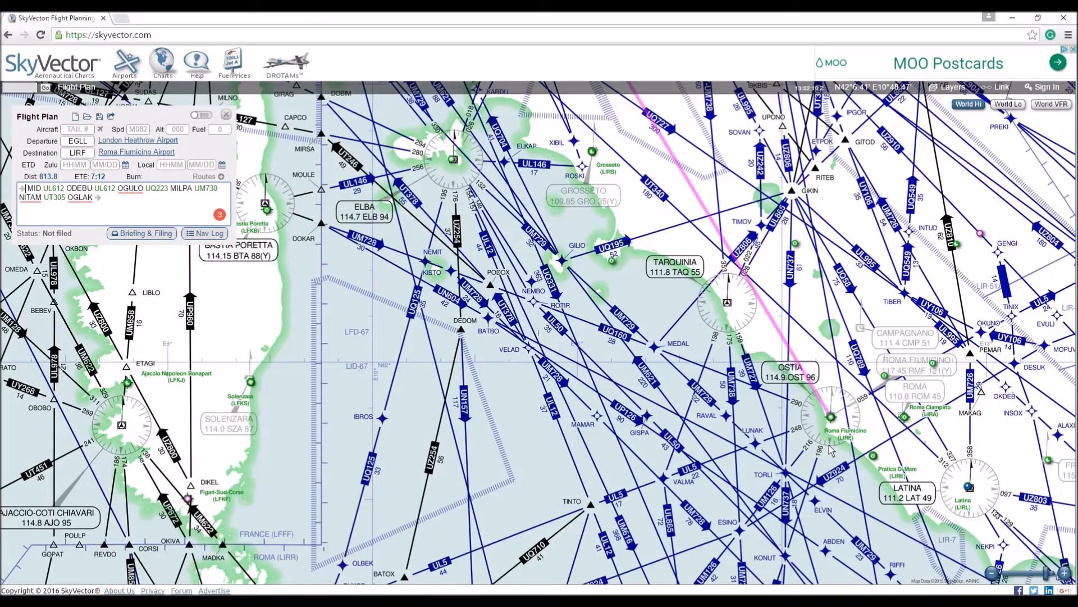
pyautogui.scroll(-1, 832, 449)
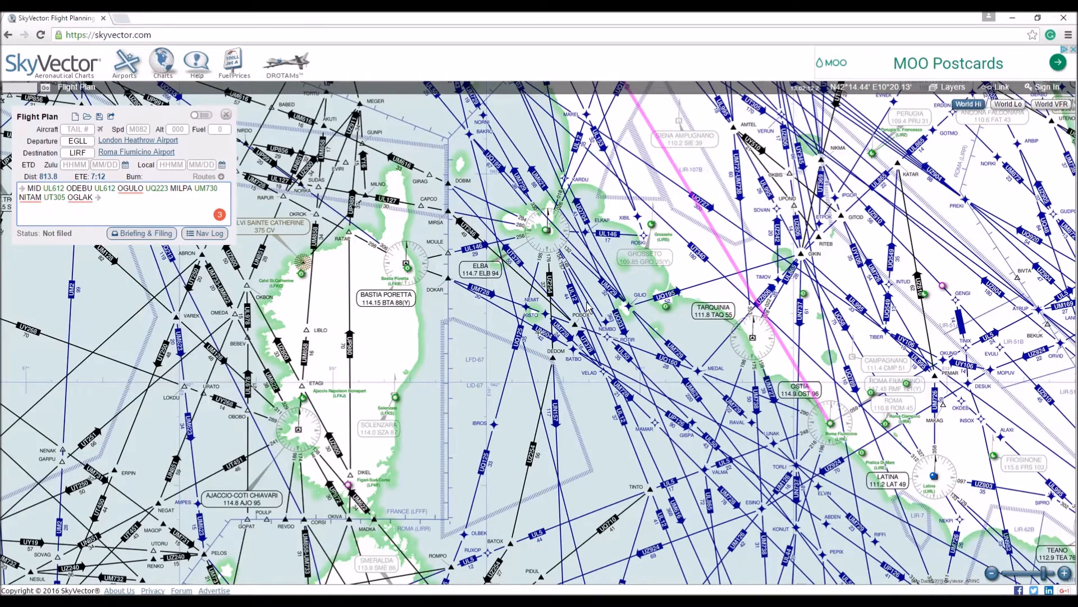
pyautogui.scroll(1, 809, 387)
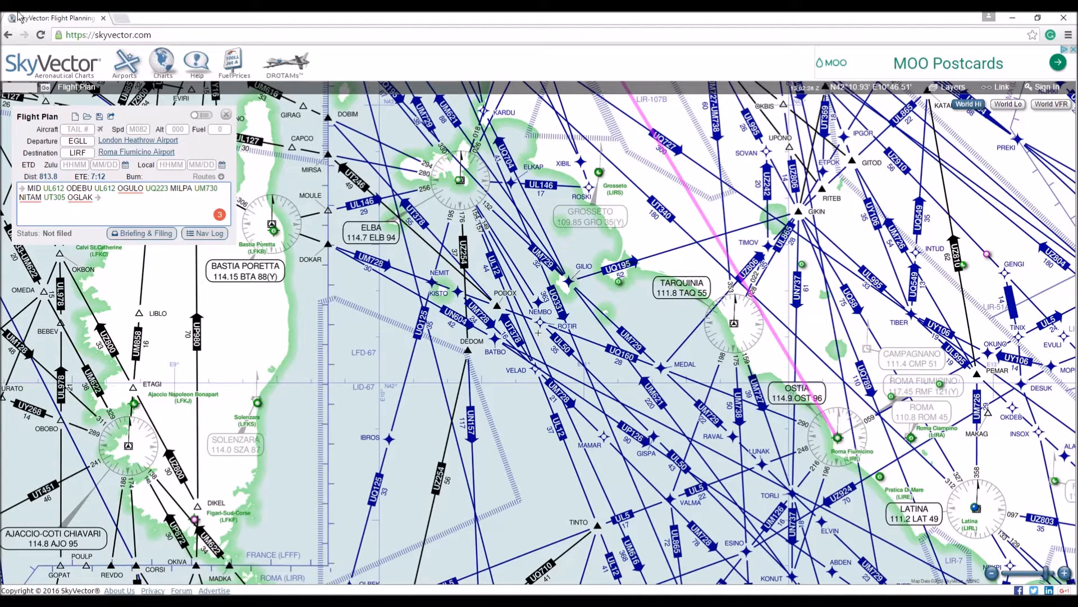
# - Search the web for "LIRF CHARTS" in a new browser tab and open the fly-sea.com LIRF (Fiumicino) PDF
pyautogui.click(124, 18)
pyautogui.write('LIRF CHARTS')
pyautogui.press('Return')
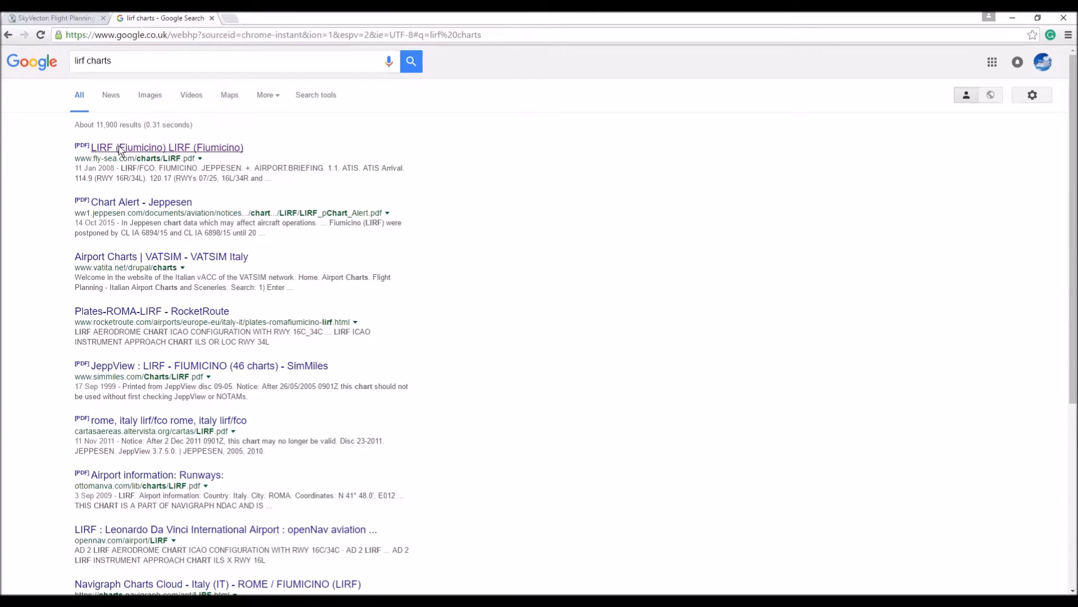
pyautogui.click(120, 147)
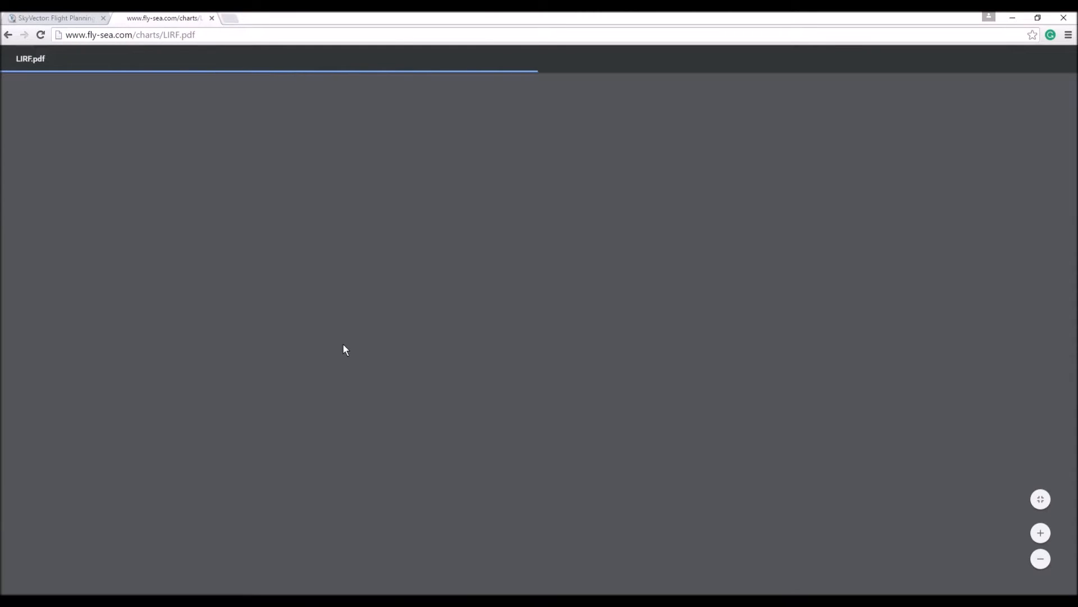
# - Find the STAR charts 10-2 and 10-2A with the ELKAP and GILIO arrivals in the LIRF PDF
pyautogui.scroll(-1, 363, 340)
pyautogui.scroll(-20, 370, 342)
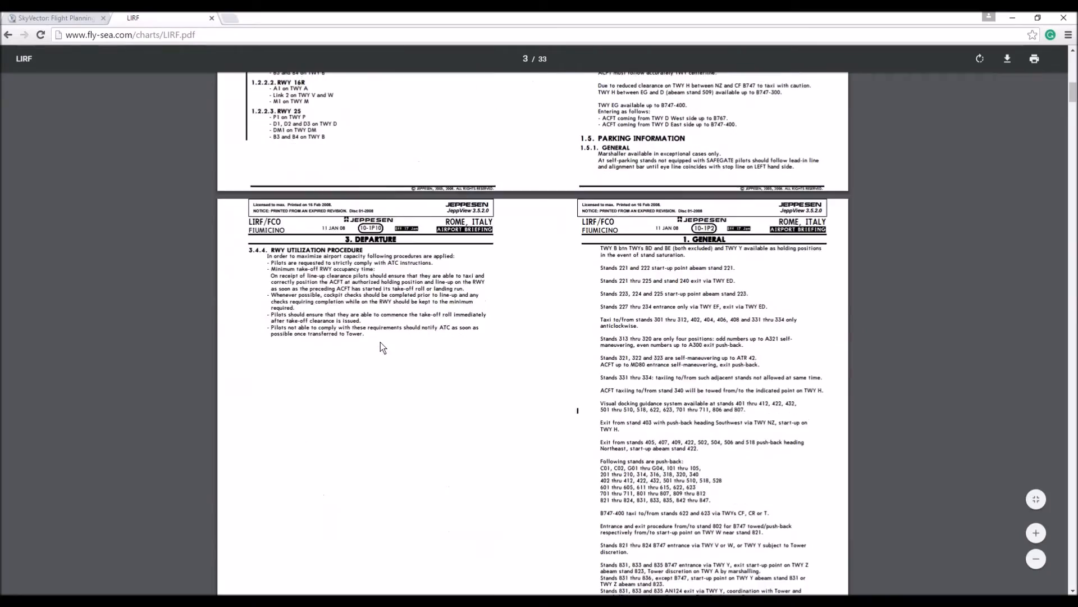
pyautogui.scroll(-15, 392, 346)
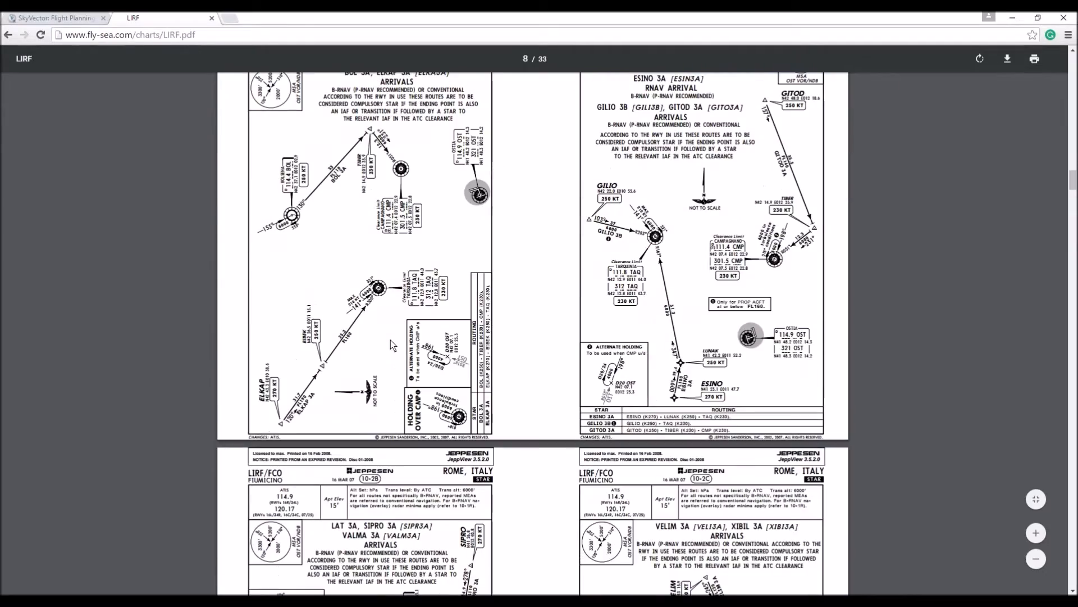
pyautogui.scroll(1, 460, 323)
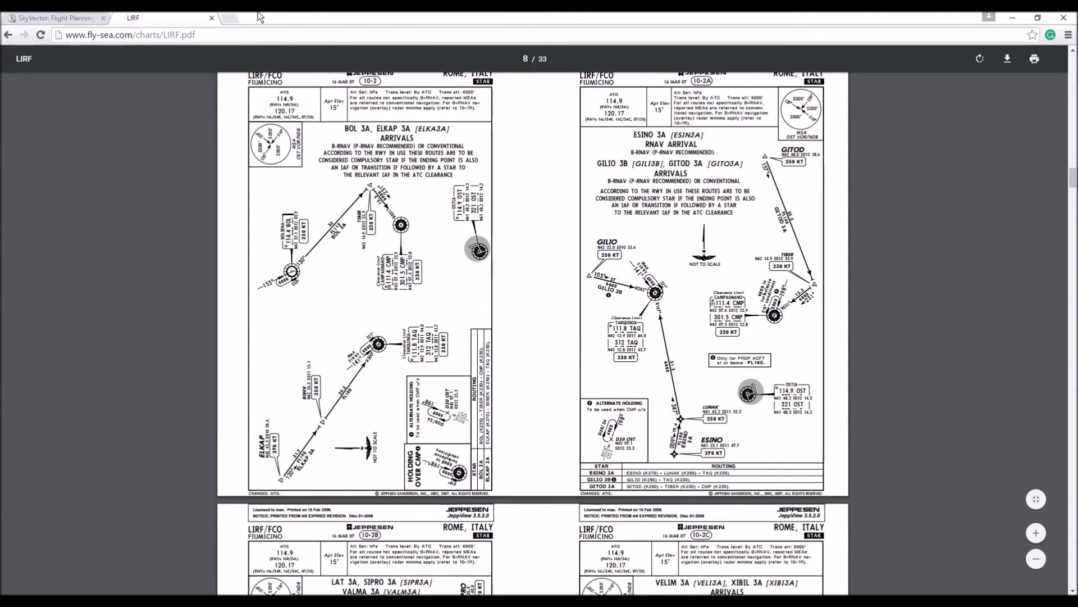
# - Compare the waypoints around Elba and Grosseto on the SkyVector chart with the arrival entry points in the LIRF PDF
pyautogui.click(38, 17)
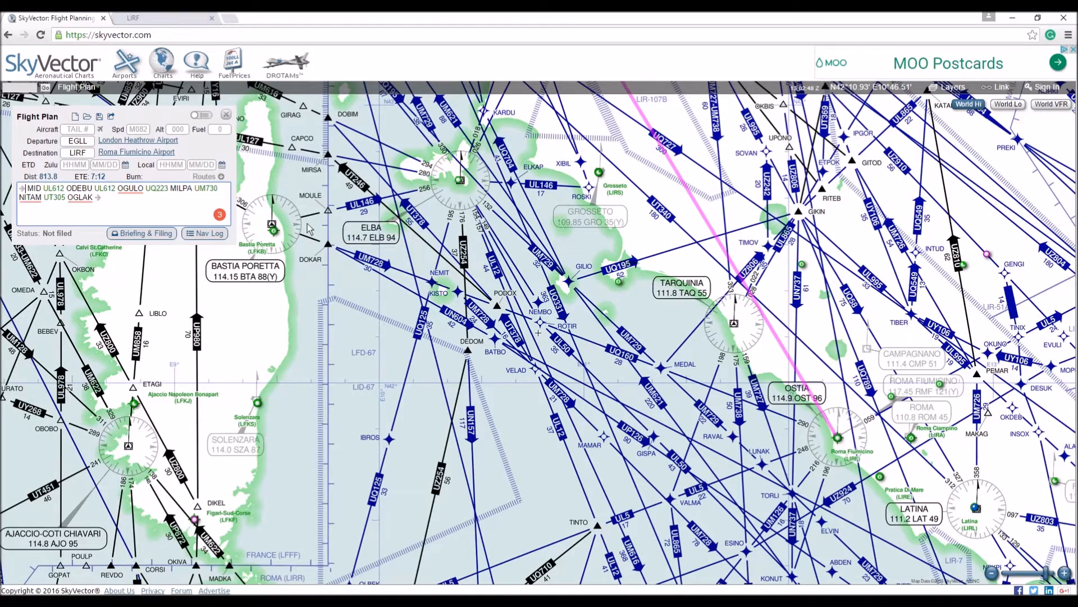
pyautogui.moveTo(449, 240); pyautogui.dragTo(469, 299)
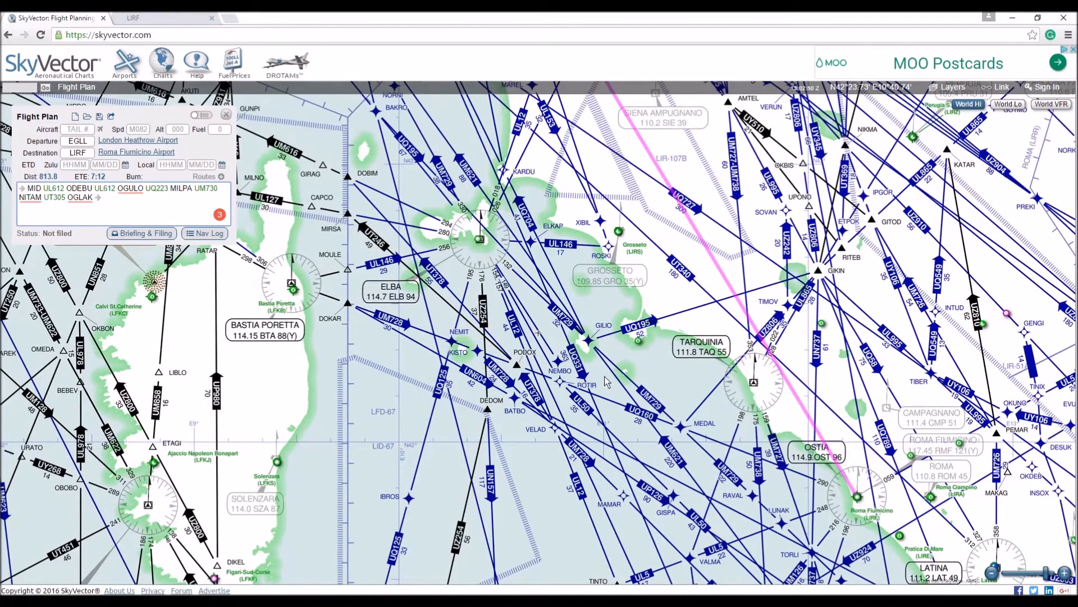
pyautogui.moveTo(608, 382); pyautogui.dragTo(531, 213)
pyautogui.click(145, 18)
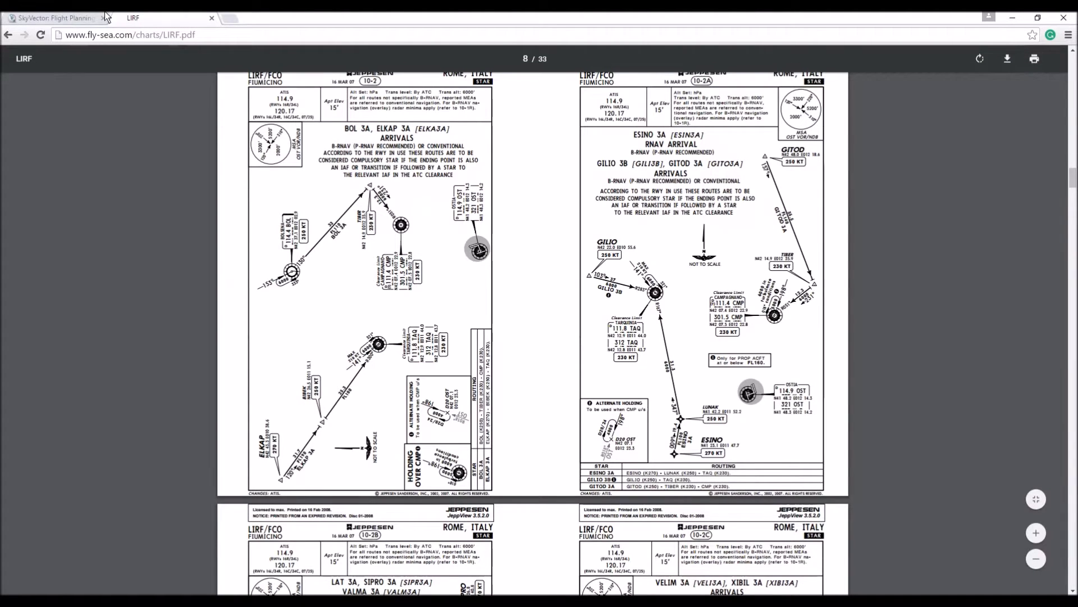
# - Trace the airways from OGLAK past Pisa toward Grosseto and Tarquinia on the SkyVector chart, cross-checking the arrival entry points in the LIRF PDF
pyautogui.click(14, 16)
pyautogui.moveTo(640, 306); pyautogui.dragTo(859, 514)
pyautogui.moveTo(611, 173); pyautogui.dragTo(689, 470)
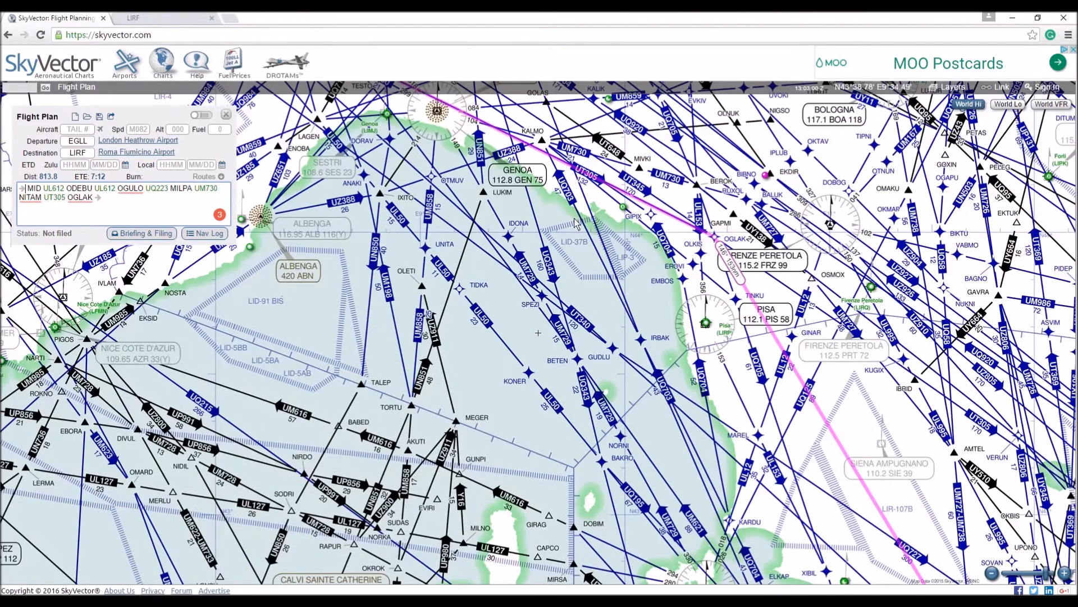
pyautogui.moveTo(679, 344); pyautogui.dragTo(668, 275)
pyautogui.moveTo(746, 367); pyautogui.dragTo(734, 284)
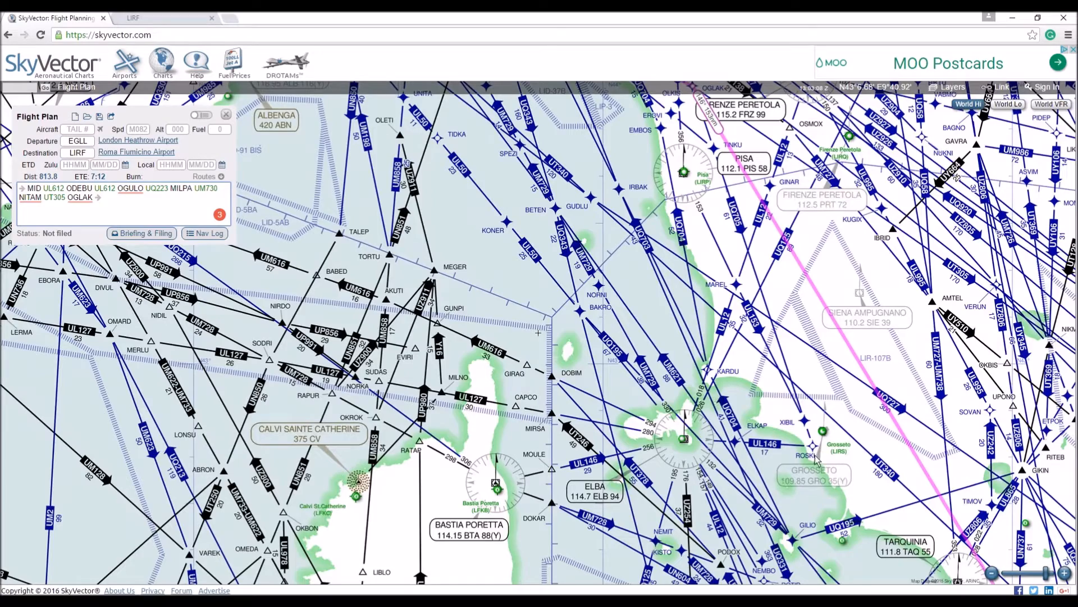
pyautogui.moveTo(823, 453); pyautogui.dragTo(810, 224)
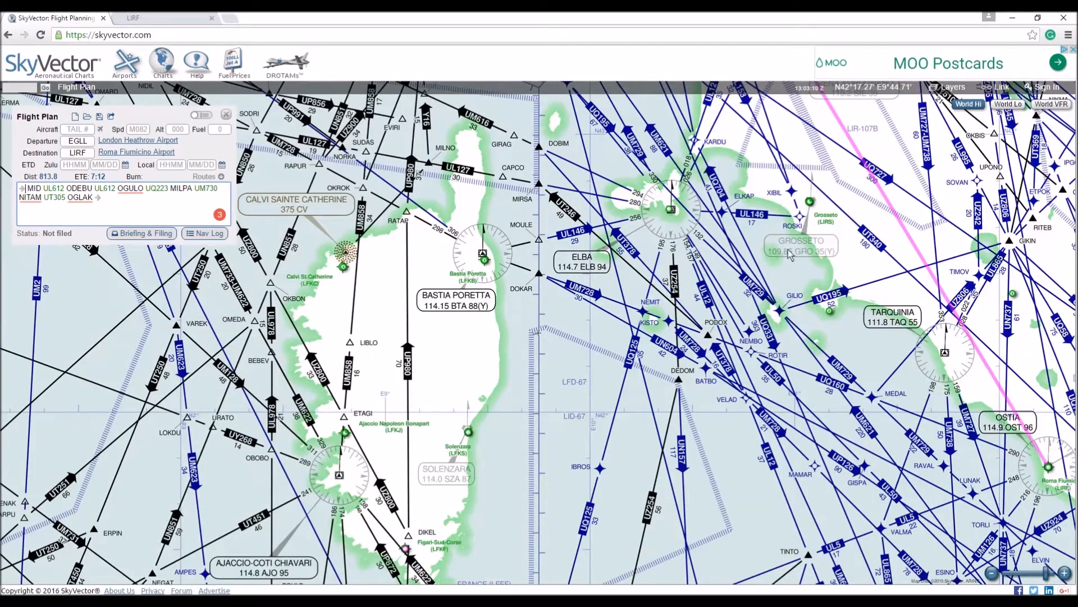
pyautogui.click(199, 18)
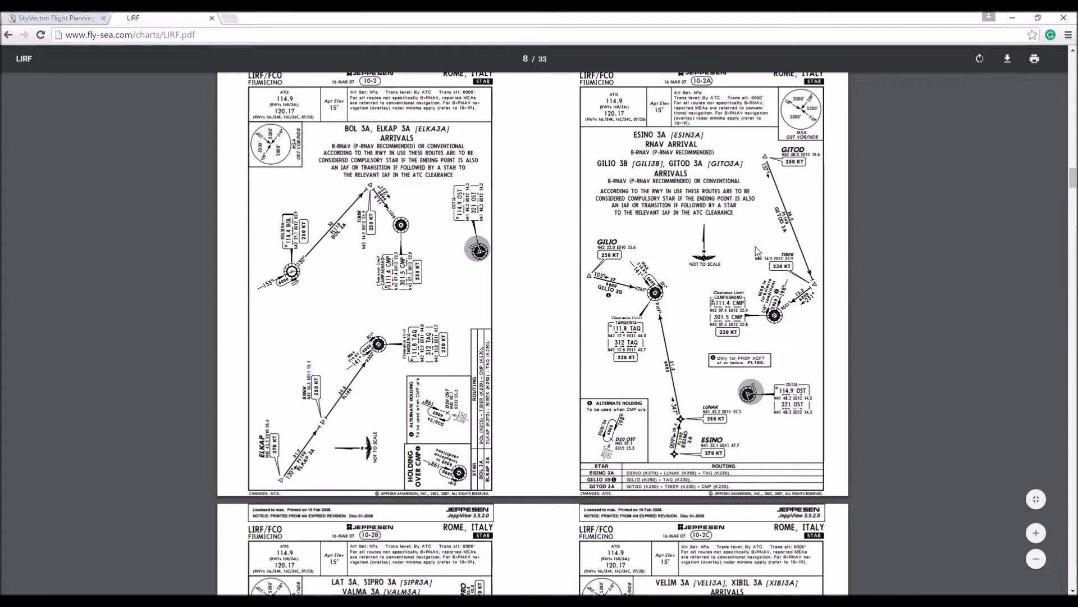
pyautogui.click(71, 19)
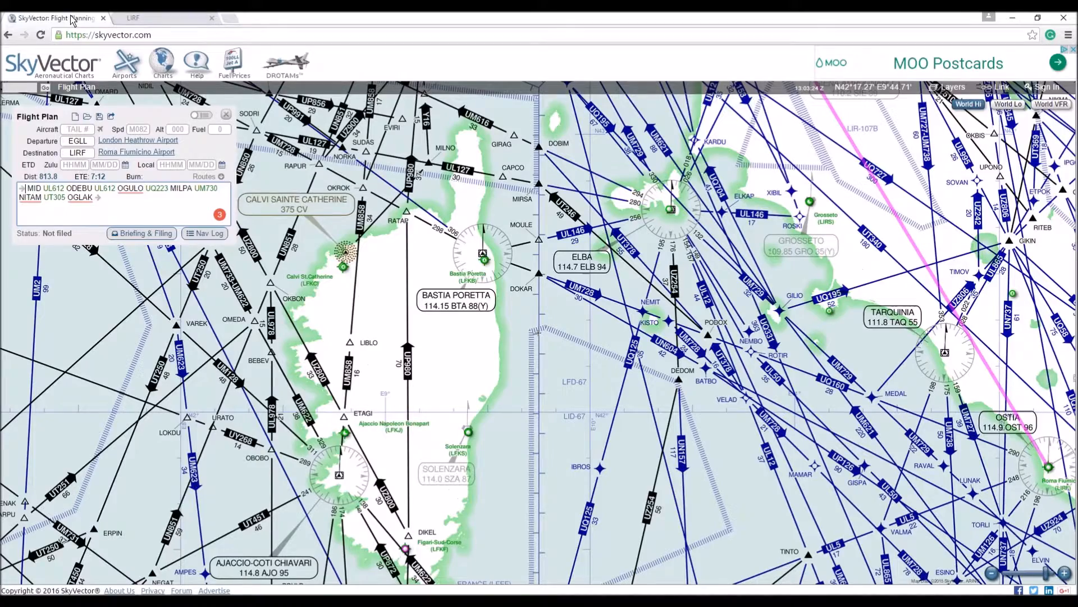
pyautogui.moveTo(535, 413); pyautogui.dragTo(337, 422)
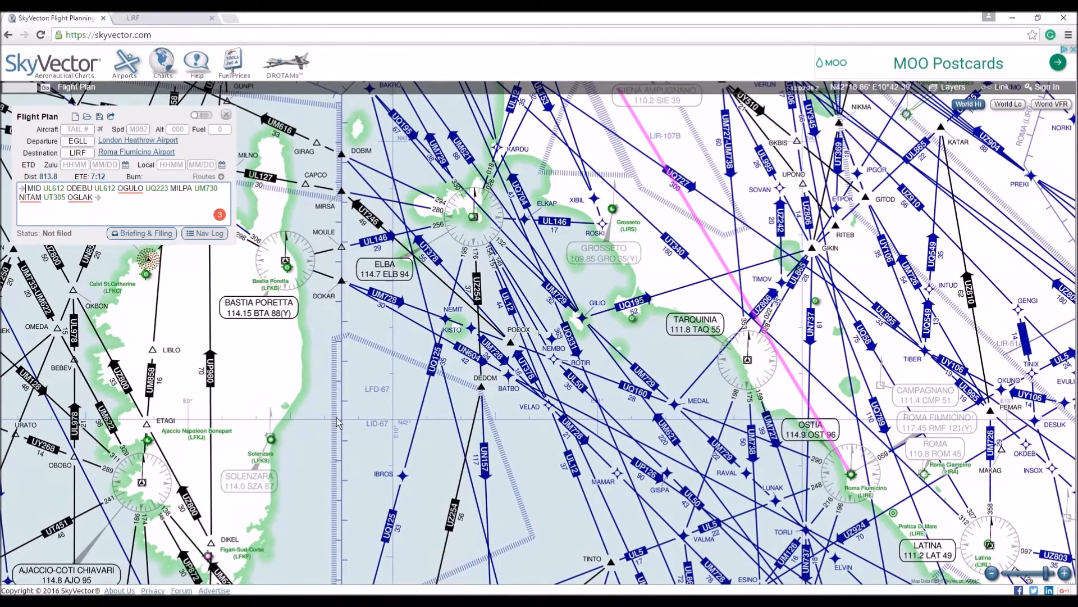
# - Look through STAR charts 10-2B to 10-2E in the LIRF PDF for other possible arrivals
pyautogui.click(157, 17)
pyautogui.scroll(-8, 538, 355)
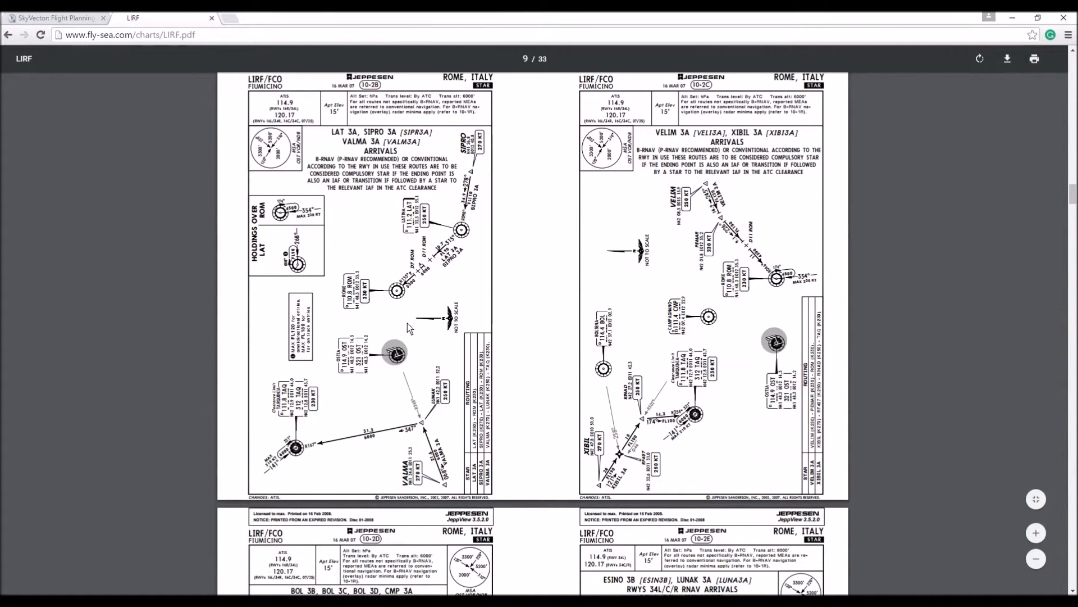
pyautogui.scroll(-7, 680, 396)
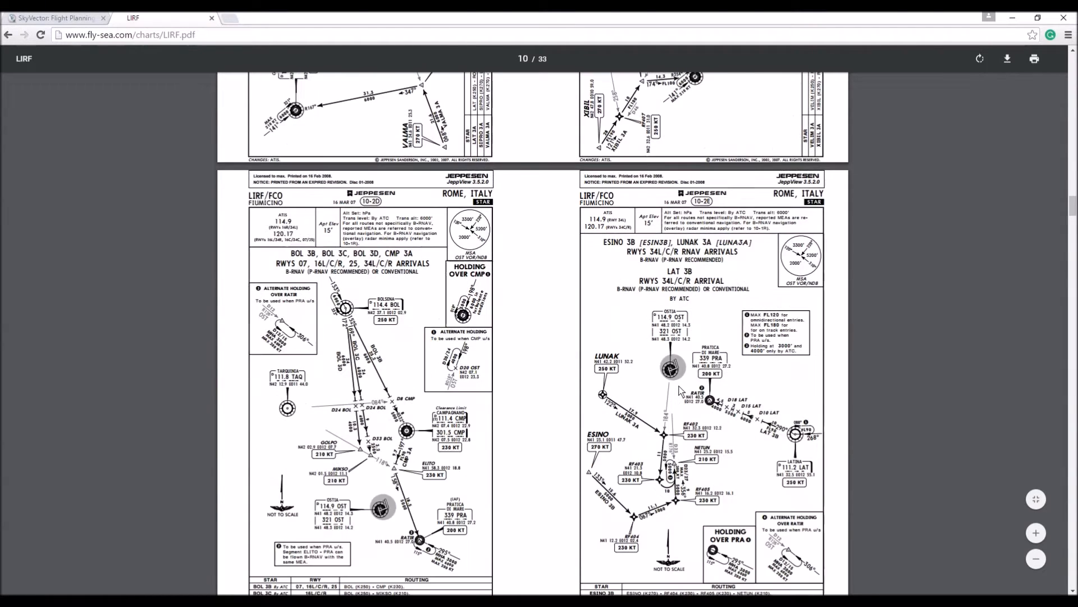
pyautogui.scroll(-1, 680, 391)
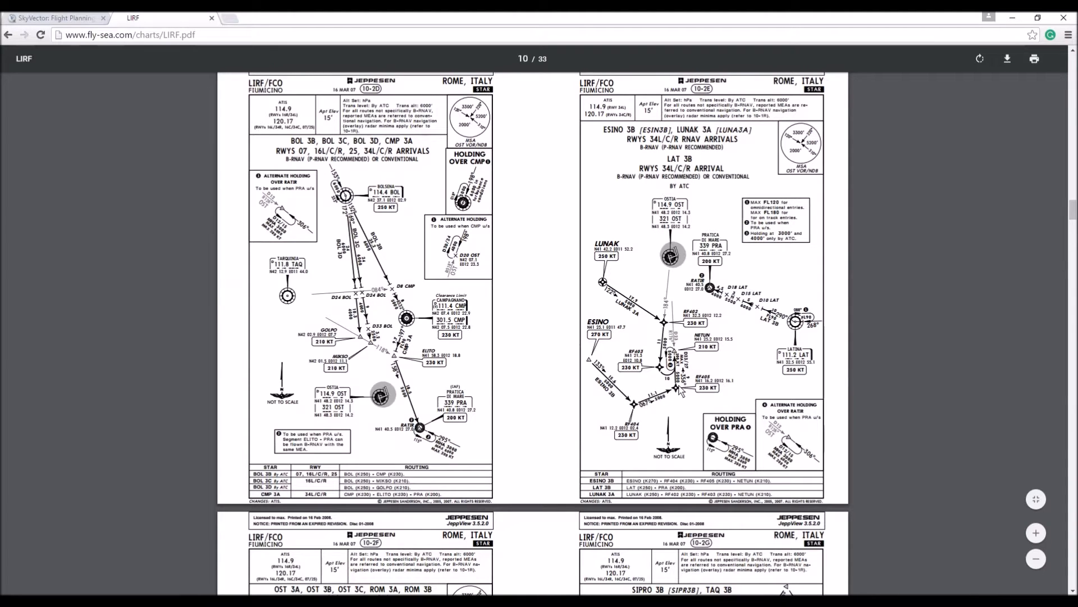
pyautogui.scroll(14, 533, 334)
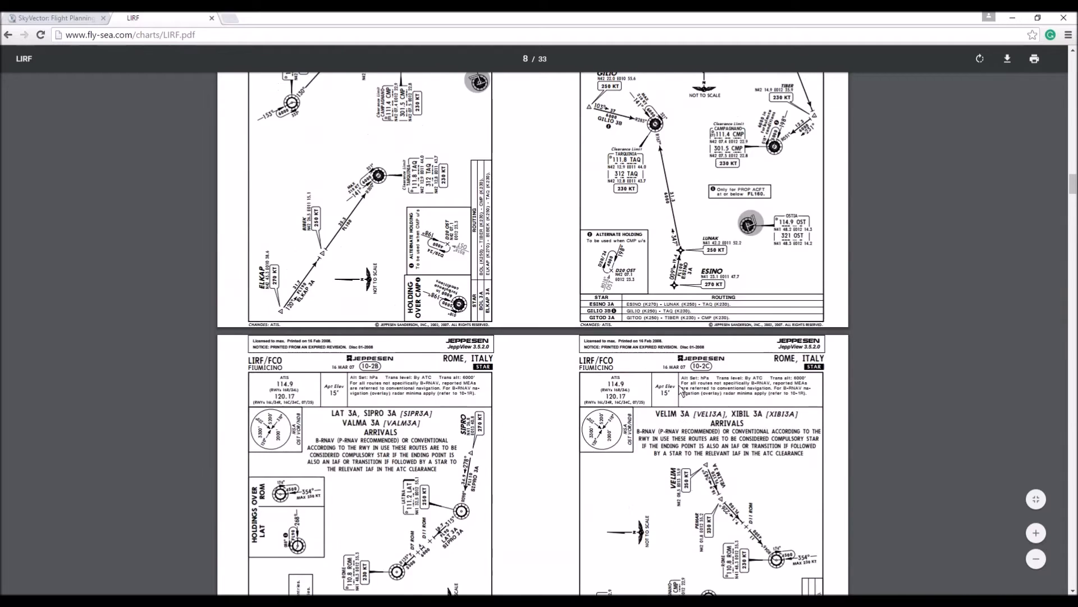
# - Switch to SkyVector and extend the flight plan route from OGLAK along airway UQ705 to ROSKI
pyautogui.click(84, 18)
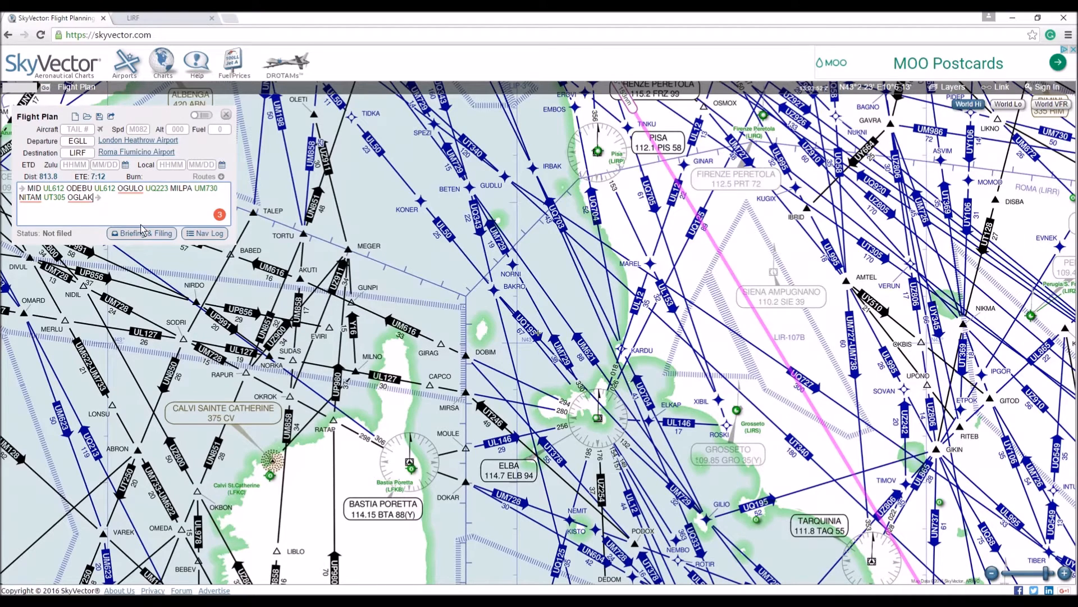
pyautogui.write('UQ705 ROSKI')
pyautogui.moveTo(691, 456); pyautogui.dragTo(656, 269)
# - Add a direct leg (DCT) from ROSKI to GILIO in the route and check it against the GILIO arrival in the LIRF PDF
pyautogui.click(180, 208)
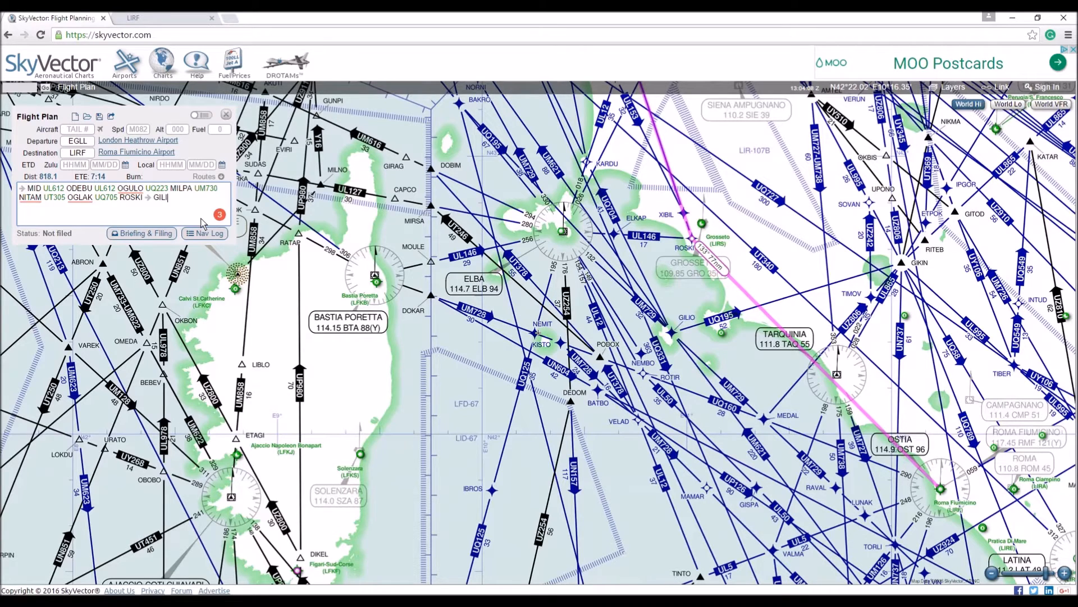
pyautogui.press('BackSpace')
pyautogui.press('BackSpace')
pyautogui.press('BackSpace')
pyautogui.press('BackSpace')
pyautogui.press('BackSpace')
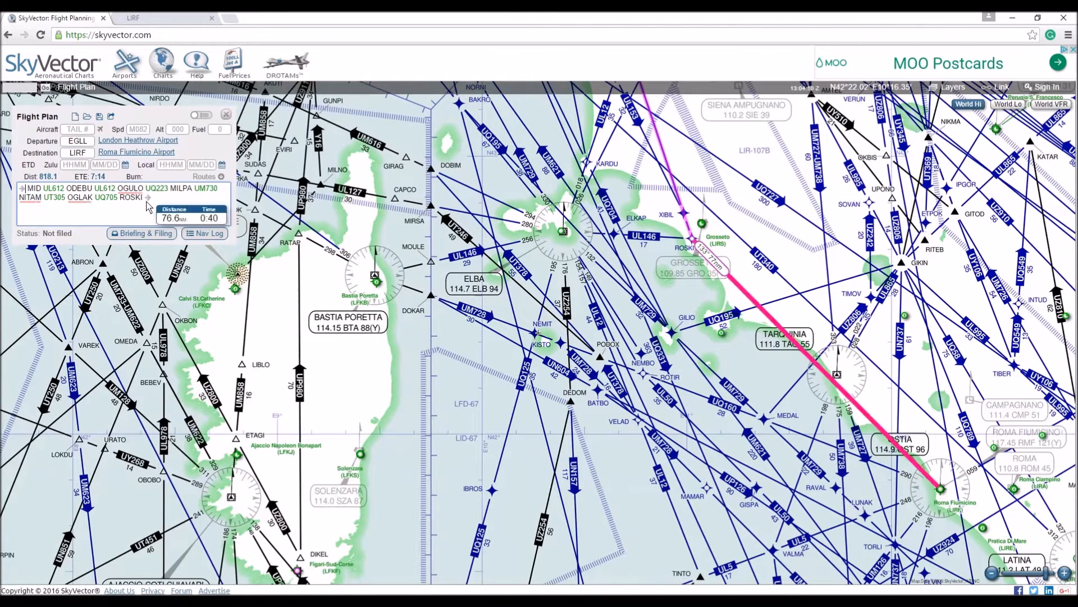
pyautogui.write('DCT ')
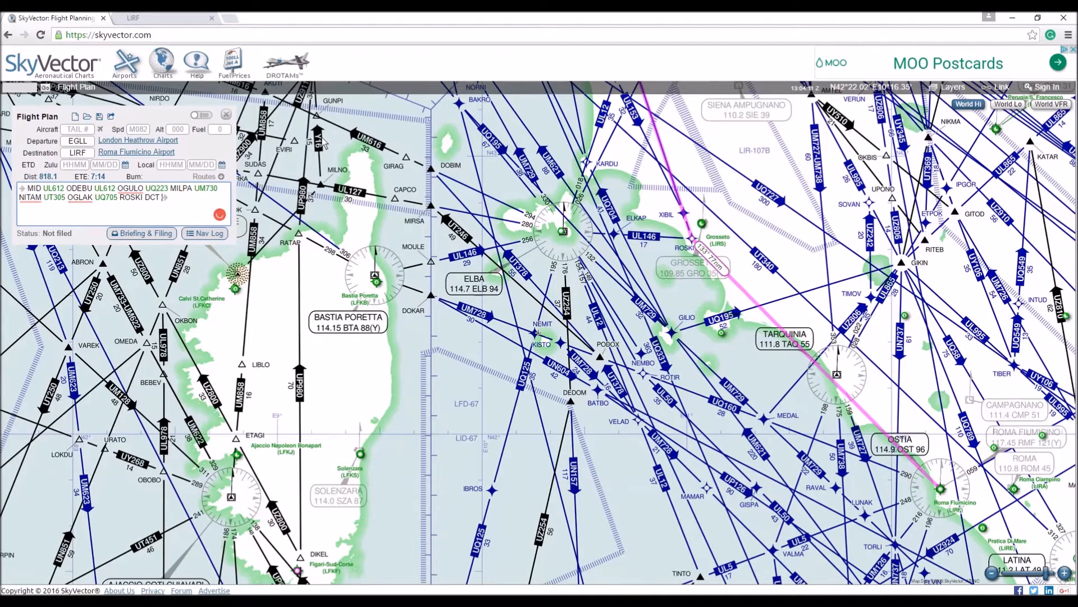
pyautogui.write('GILIO')
pyautogui.moveTo(656, 383); pyautogui.dragTo(597, 259)
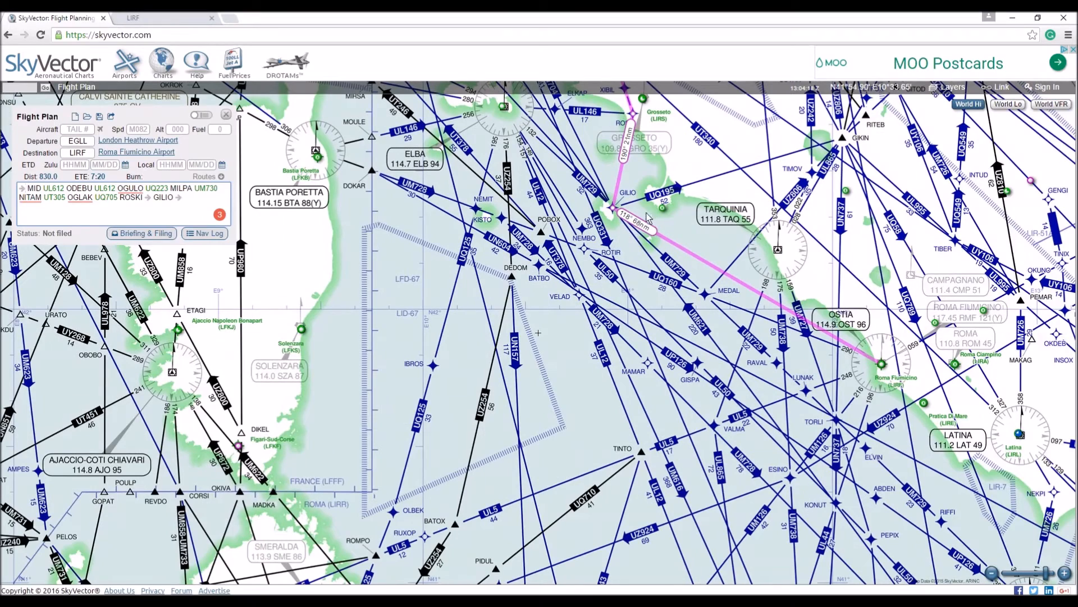
pyautogui.click(150, 18)
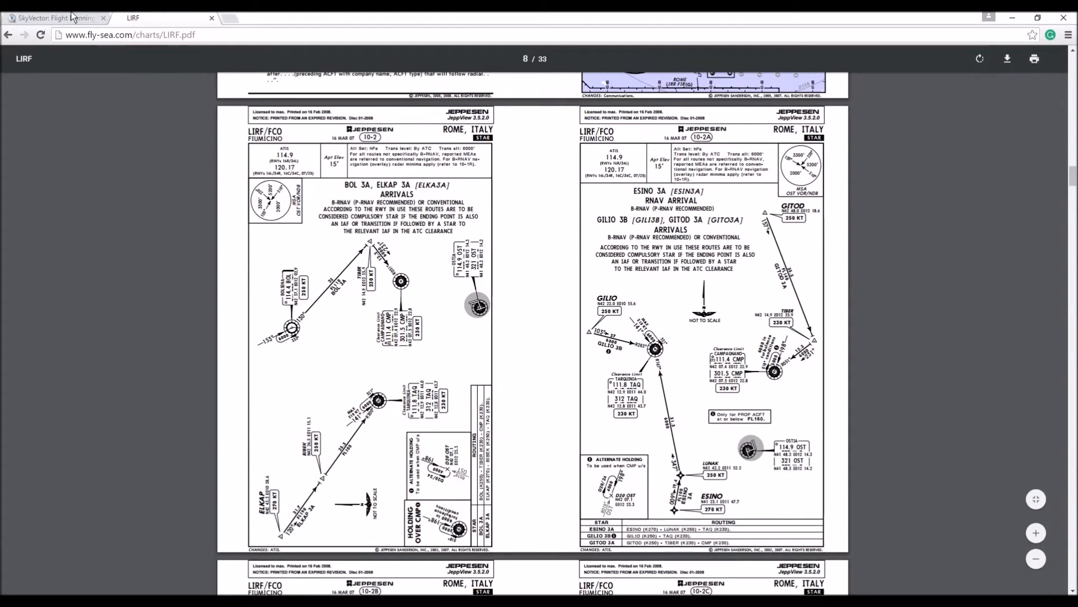
pyautogui.click(72, 16)
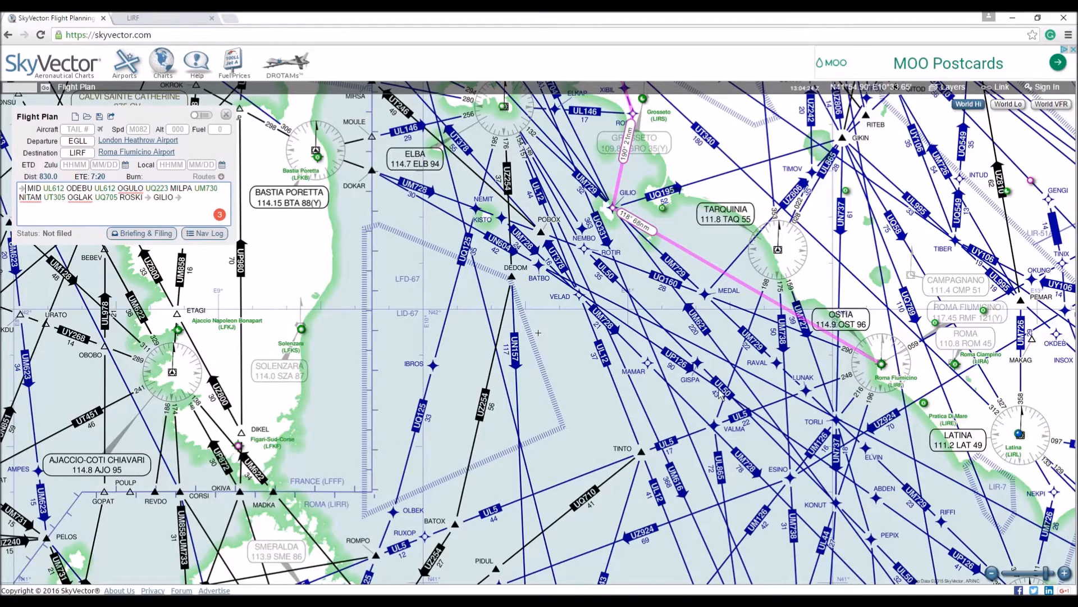
# - Review the complete plotted route from London Heathrow across France and northern Italy to Roma Fiumicino
pyautogui.scroll(-4, 733, 449)
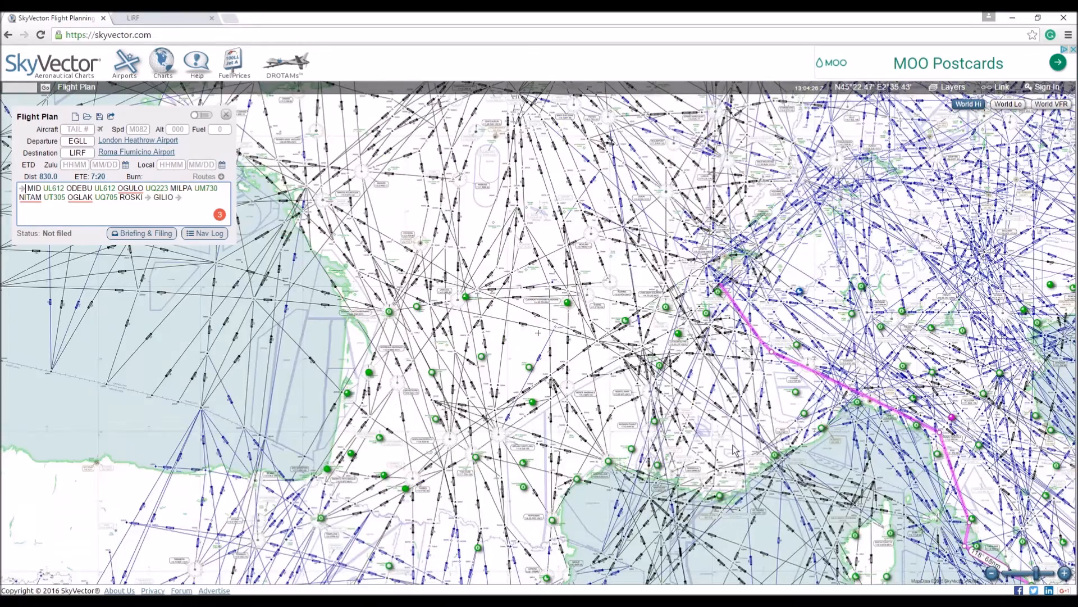
pyautogui.scroll(-1, 732, 445)
pyautogui.moveTo(541, 248); pyautogui.dragTo(676, 390)
pyautogui.scroll(-1, 672, 387)
pyautogui.scroll(1, 674, 391)
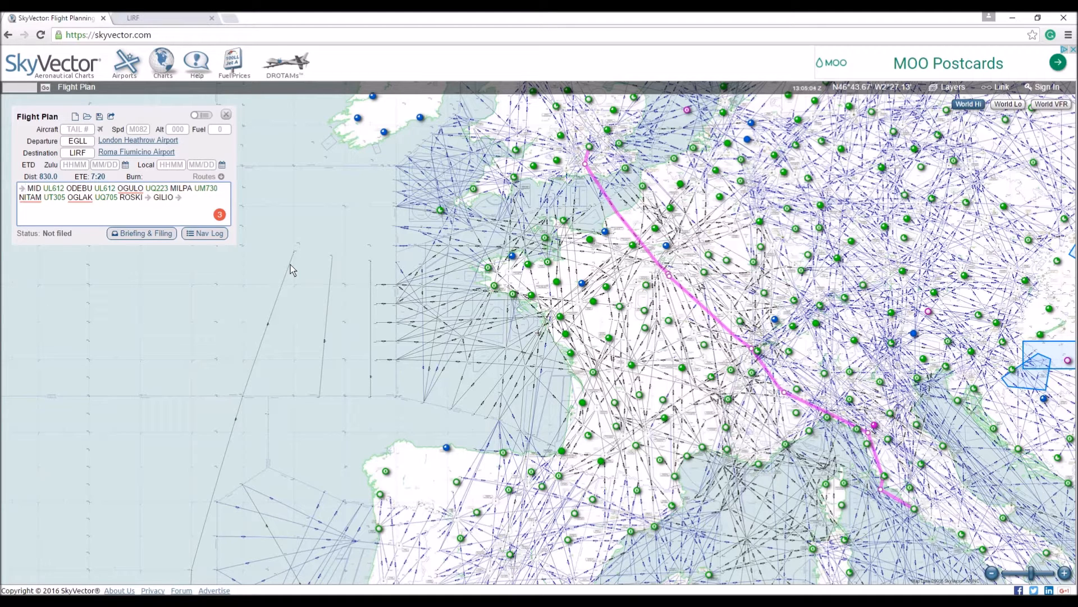
pyautogui.moveTo(635, 340); pyautogui.dragTo(549, 371)
pyautogui.scroll(1, 554, 367)
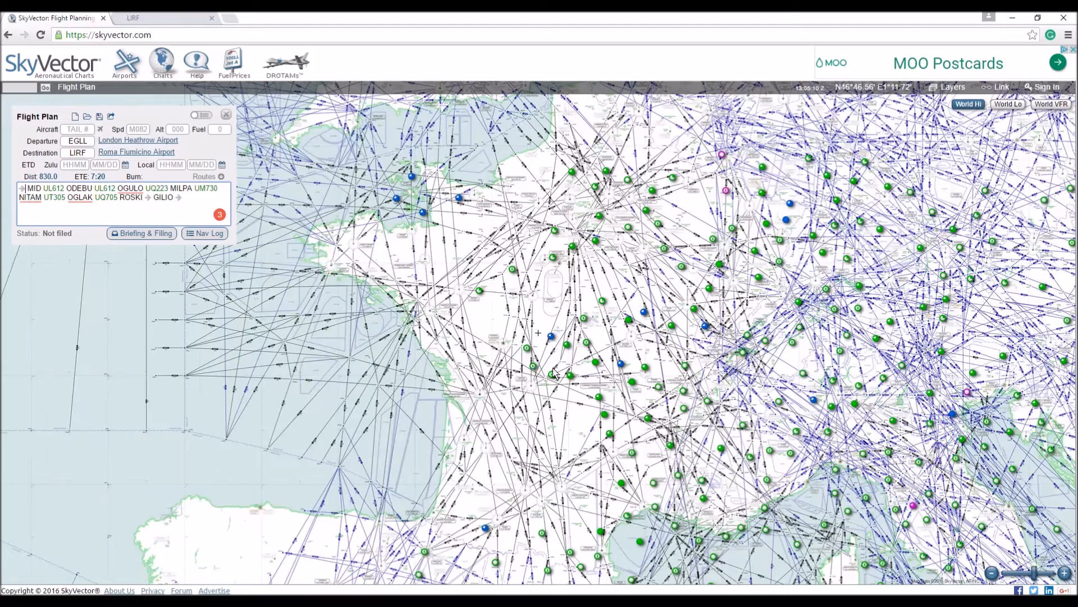
pyautogui.moveTo(538, 316); pyautogui.dragTo(540, 387)
pyautogui.moveTo(480, 127)
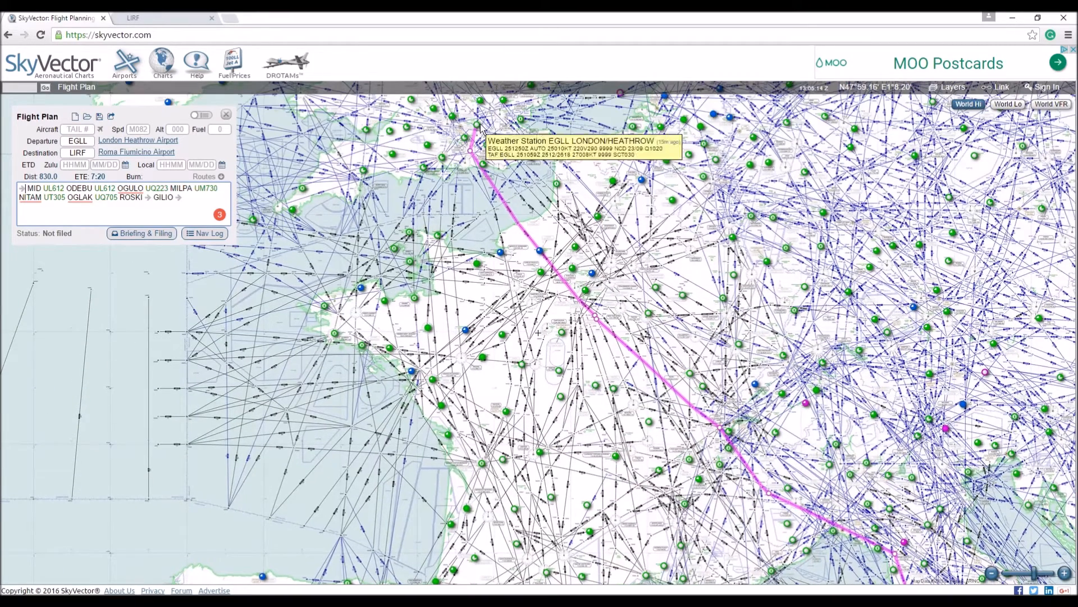
pyautogui.moveTo(527, 254); pyautogui.dragTo(451, 196)
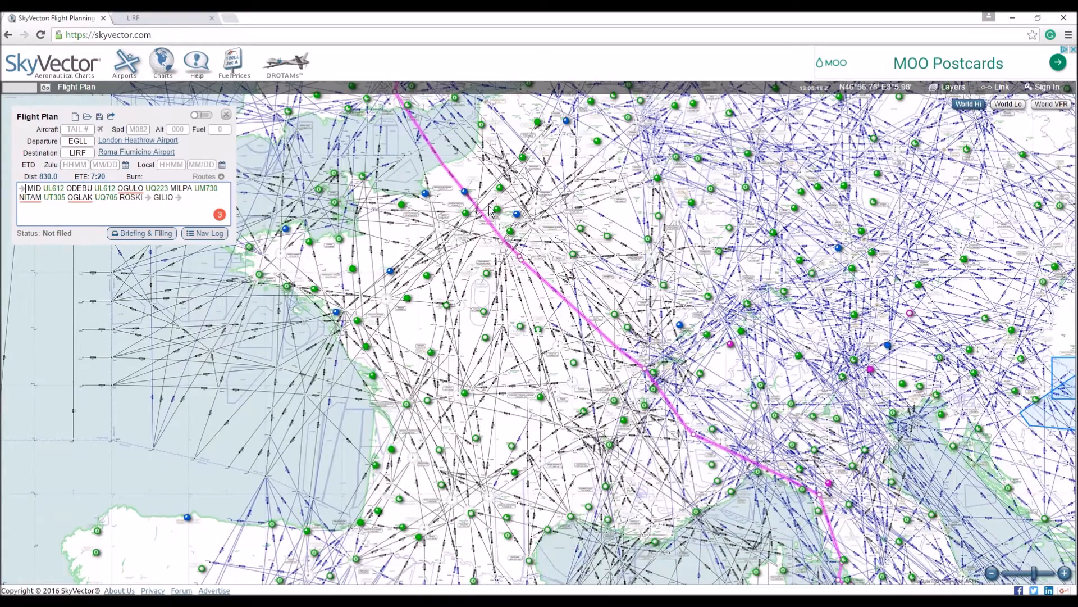
pyautogui.moveTo(541, 389); pyautogui.dragTo(464, 317)
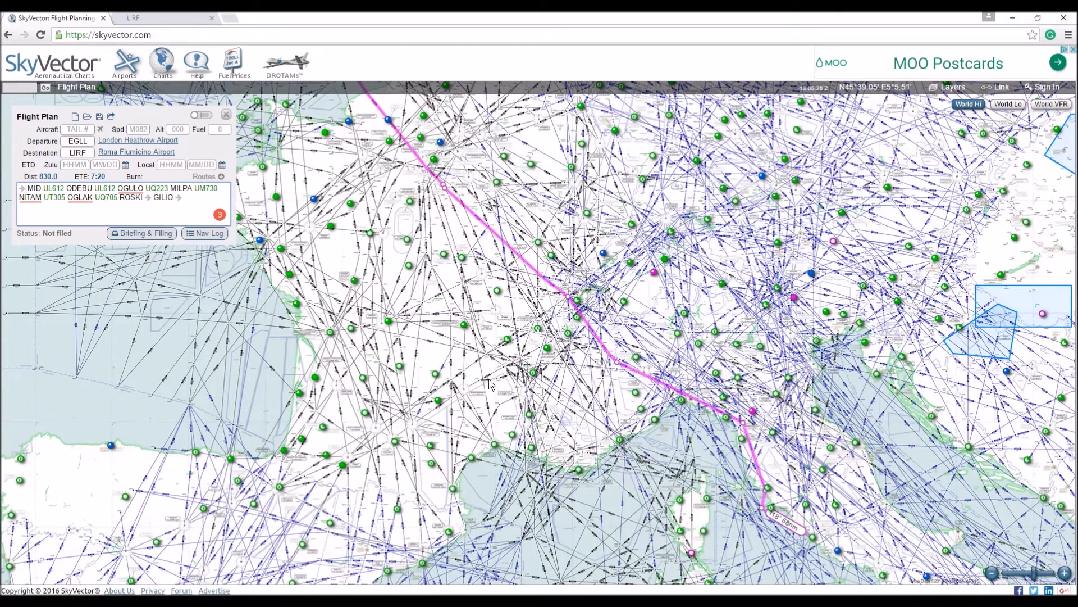
pyautogui.scroll(-2, 483, 393)
pyautogui.moveTo(507, 392); pyautogui.dragTo(530, 409)
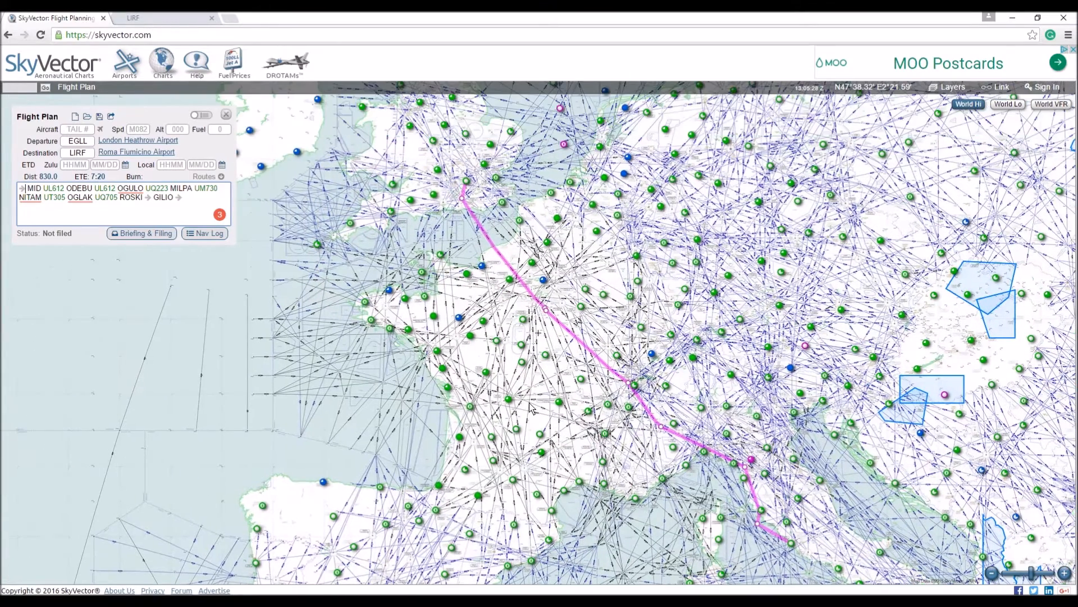